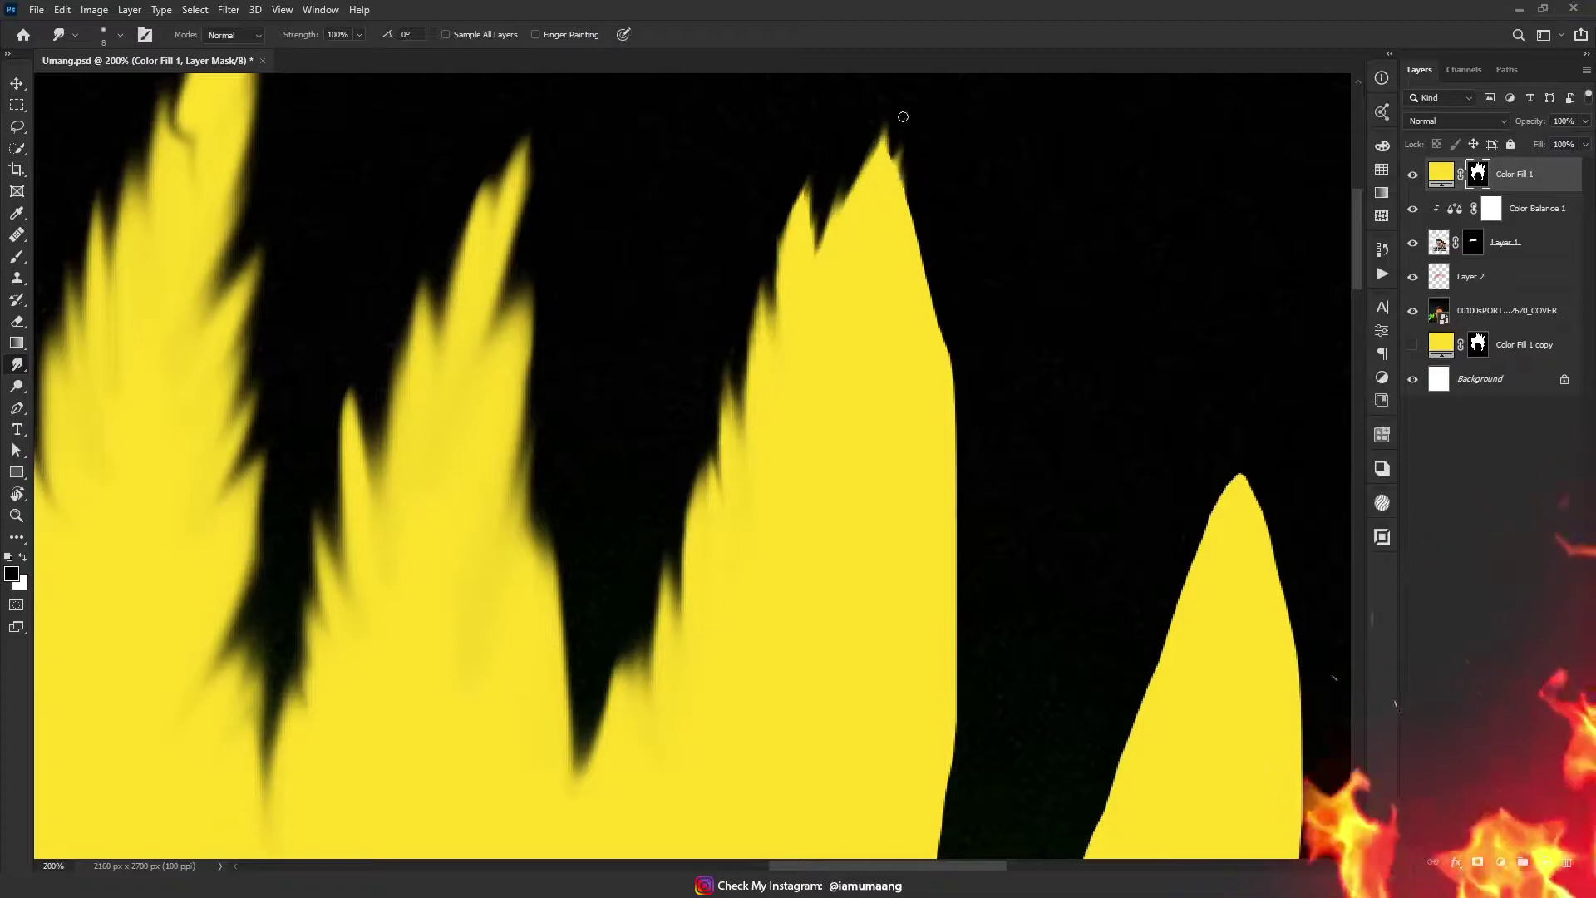
Smudge the yellow hair's Color Fill 1 mask edge outward into a sharp spike
{"action": "scroll", "coordinate": [832, 208], "scroll_direction": "down", "scroll_amount": 3}
{"action": "scroll", "coordinate": [755, 306], "scroll_direction": "right", "scroll_amount": 2}
{"action": "scroll", "coordinate": [788, 341], "scroll_direction": "down", "scroll_amount": 2}
{"action": "scroll", "coordinate": [748, 343], "scroll_direction": "right", "scroll_amount": 1}
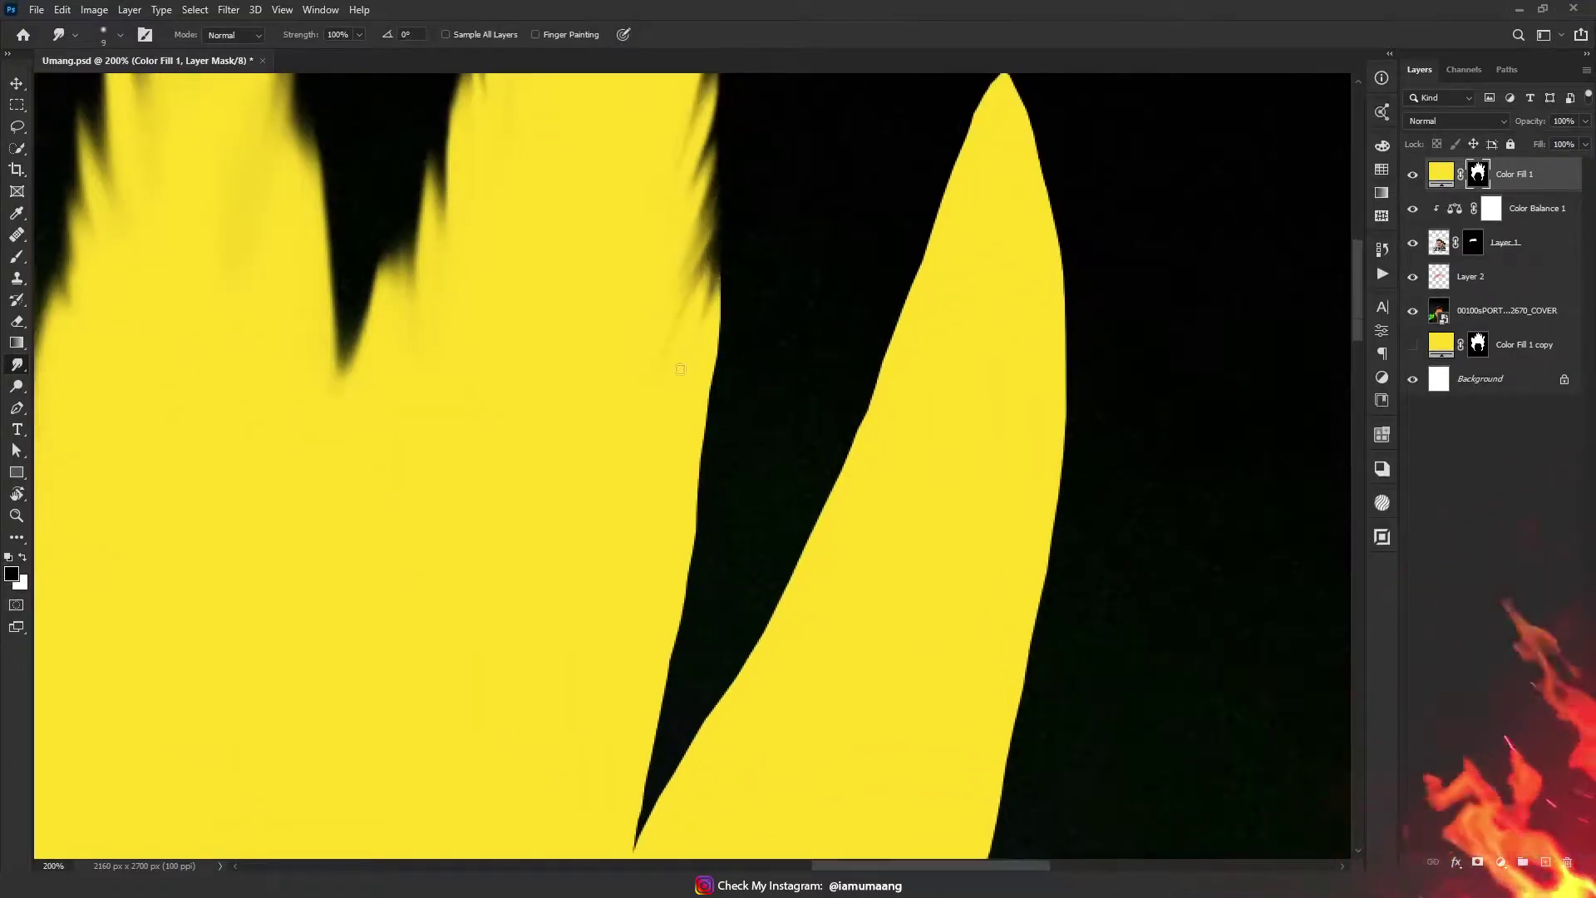
{"action": "scroll", "coordinate": [636, 352], "scroll_direction": "down", "scroll_amount": 2}
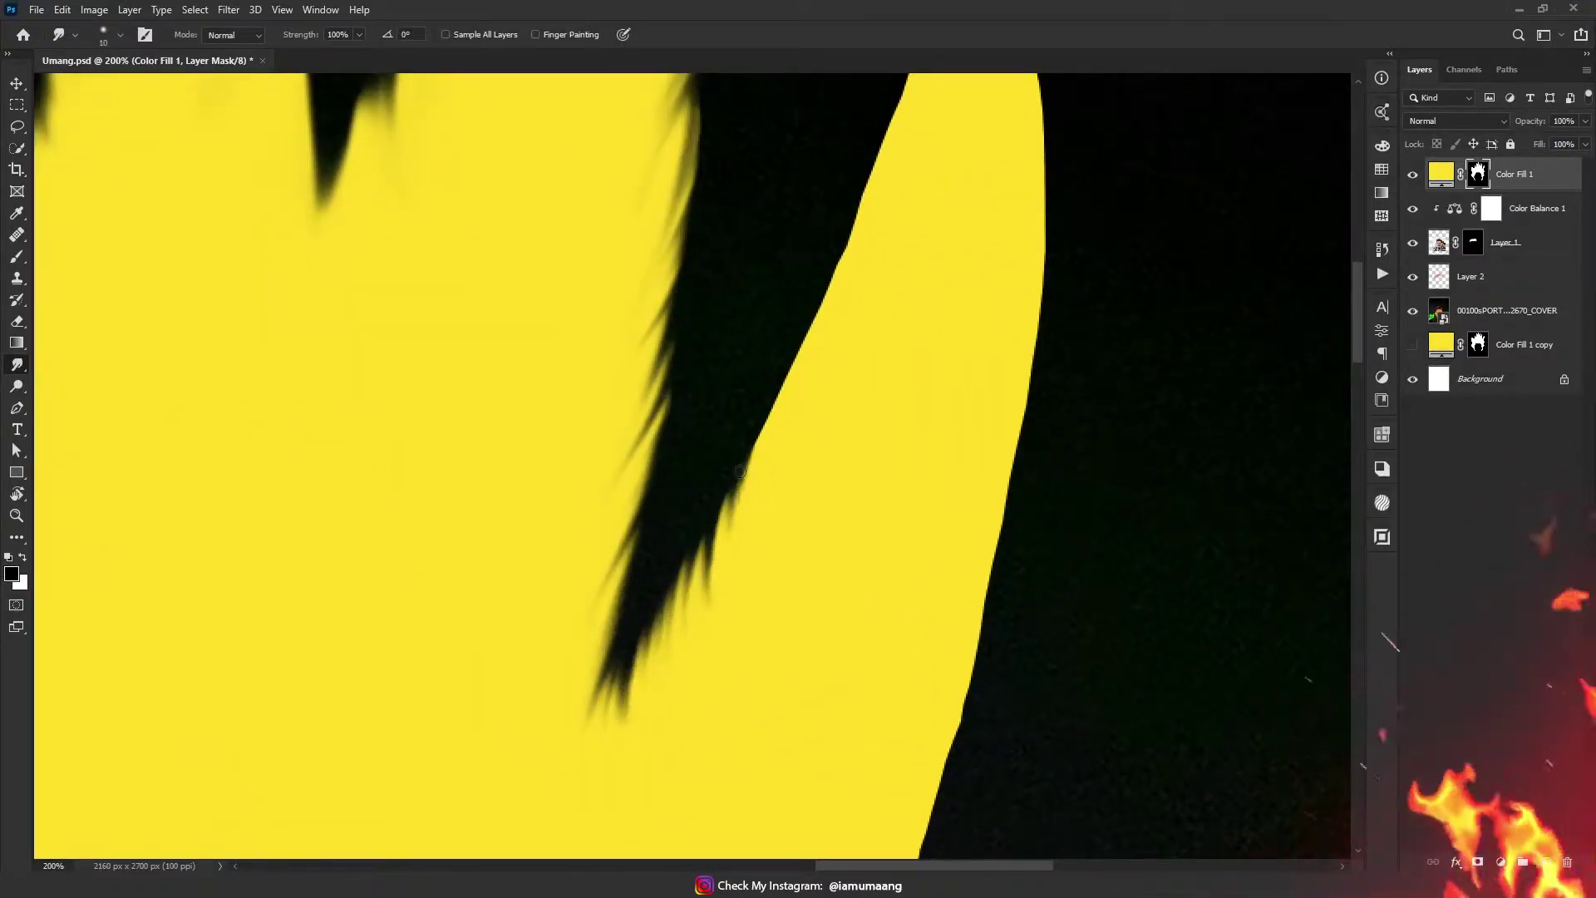
{"action": "scroll", "coordinate": [803, 469], "scroll_direction": "up", "scroll_amount": 2}
{"action": "scroll", "coordinate": [752, 388], "scroll_direction": "right", "scroll_amount": 1}
{"action": "scroll", "coordinate": [836, 338], "scroll_direction": "up", "scroll_amount": 2}
{"action": "scroll", "coordinate": [829, 157], "scroll_direction": "right", "scroll_amount": 1}
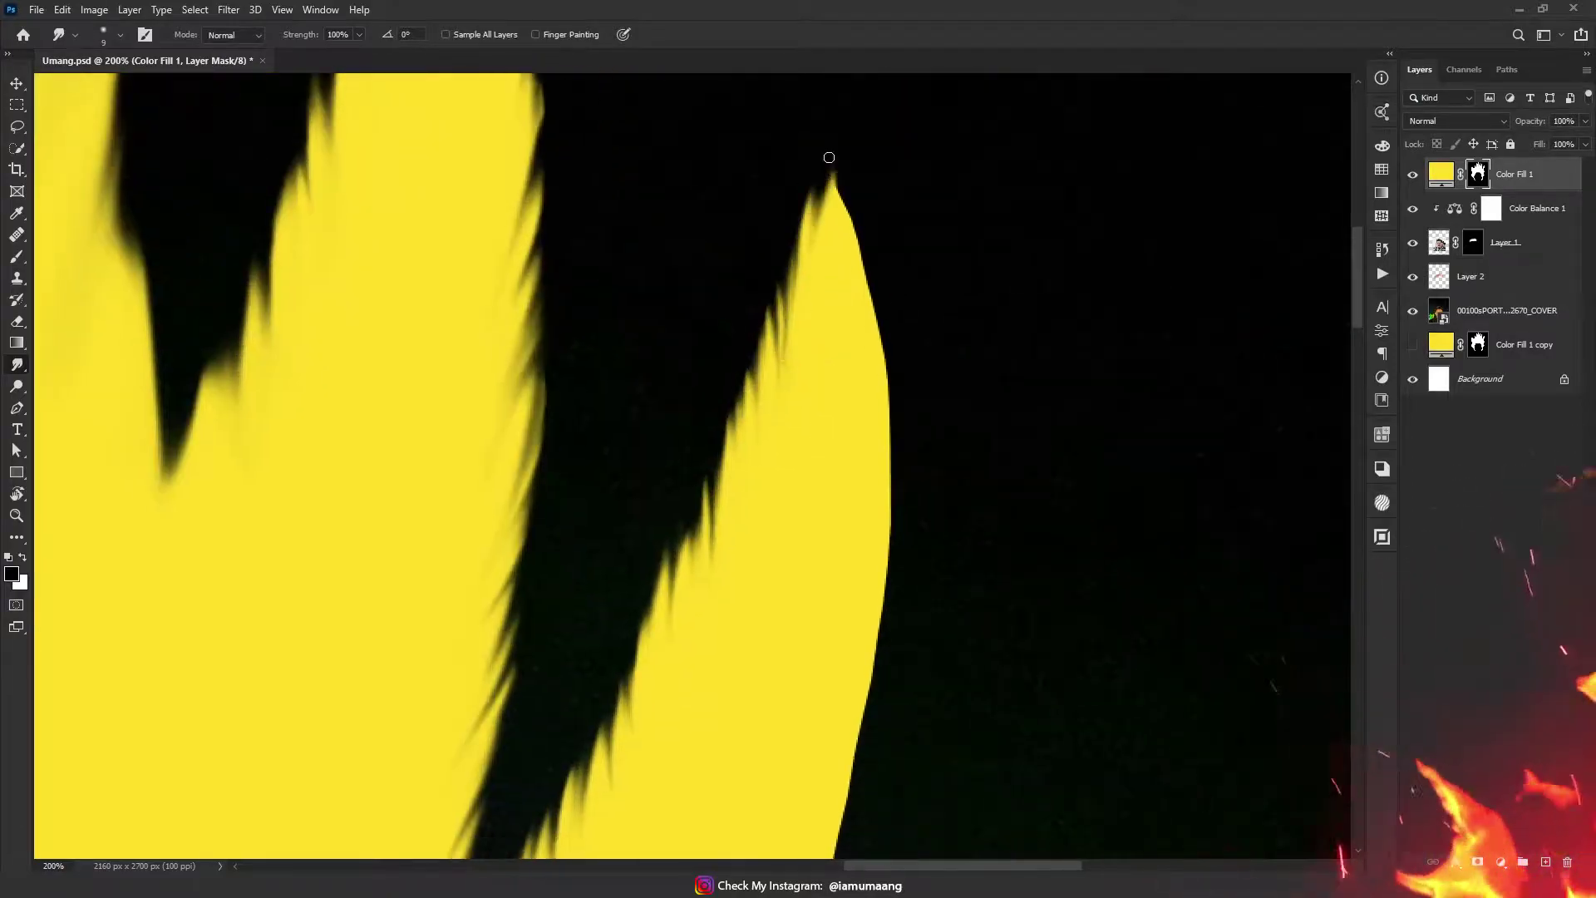
{"action": "scroll", "coordinate": [885, 340], "scroll_direction": "down", "scroll_amount": 2}
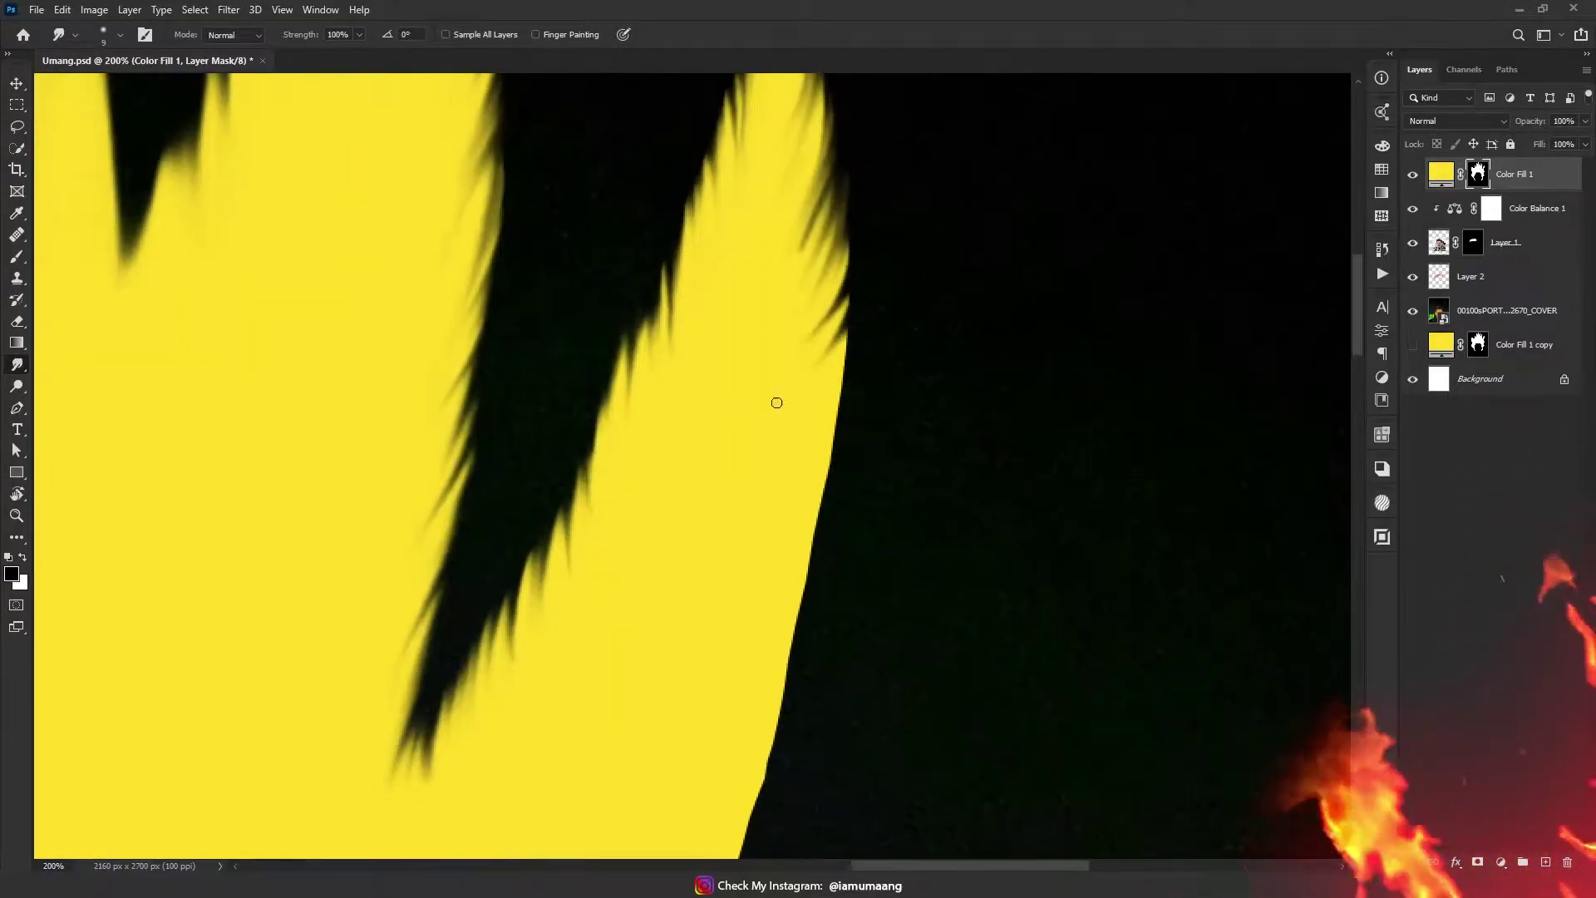
{"action": "scroll", "coordinate": [774, 399], "scroll_direction": "down", "scroll_amount": 2}
{"action": "scroll", "coordinate": [786, 353], "scroll_direction": "down", "scroll_amount": 2}
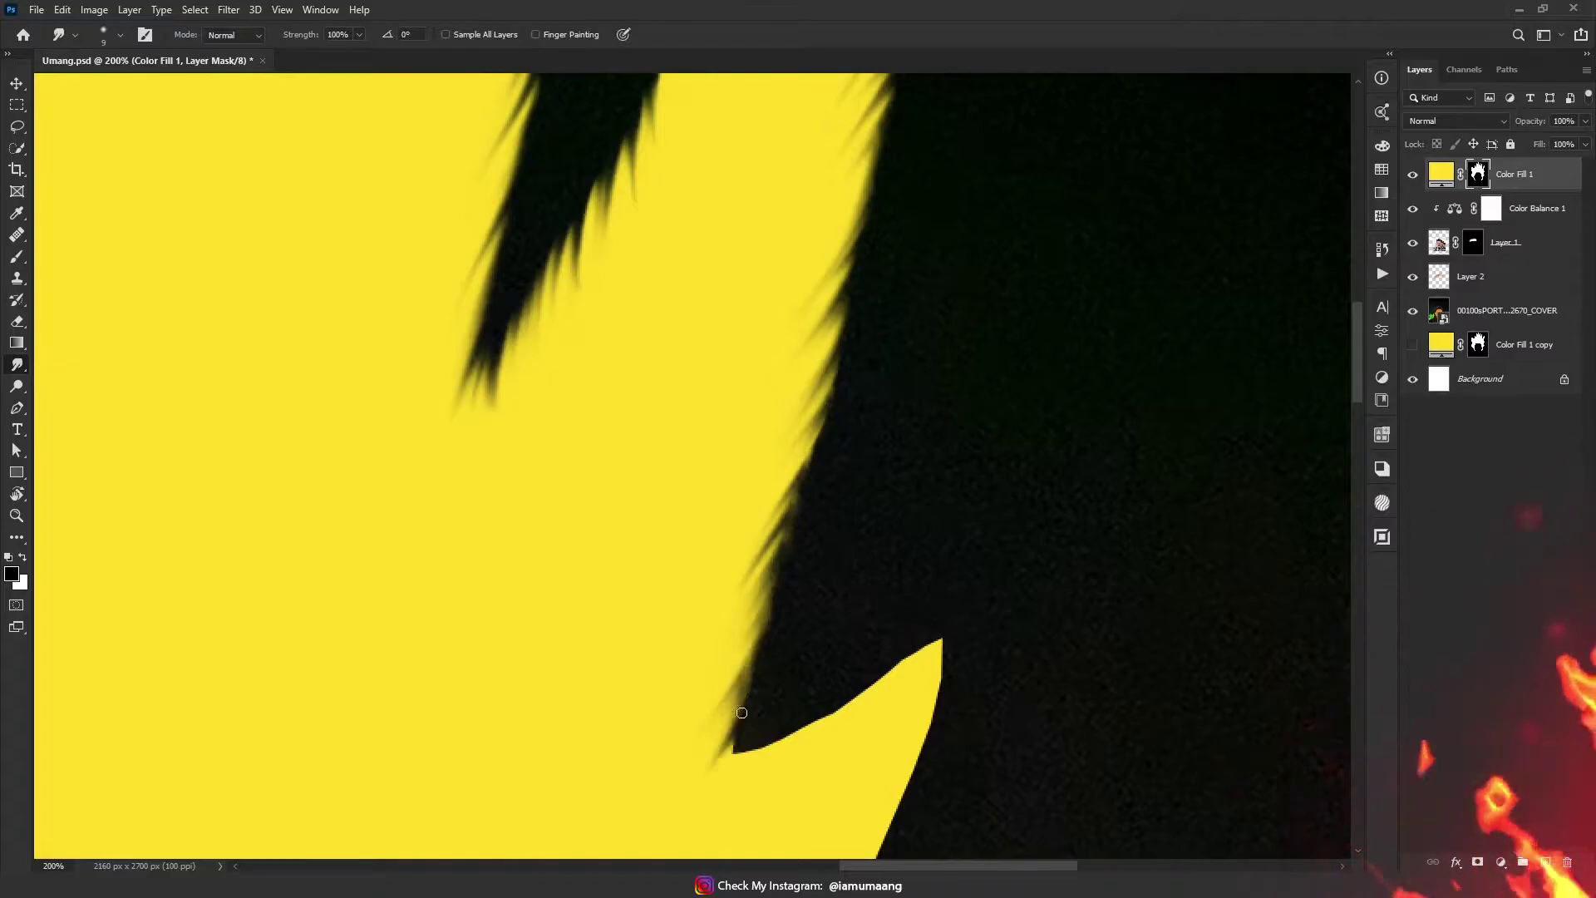
{"action": "scroll", "coordinate": [809, 375], "scroll_direction": "down", "scroll_amount": 3}
{"action": "scroll", "coordinate": [809, 374], "scroll_direction": "right", "scroll_amount": 1}
{"action": "scroll", "coordinate": [888, 401], "scroll_direction": "up", "scroll_amount": 3}
{"action": "scroll", "coordinate": [430, 241], "scroll_direction": "left", "scroll_amount": 2}
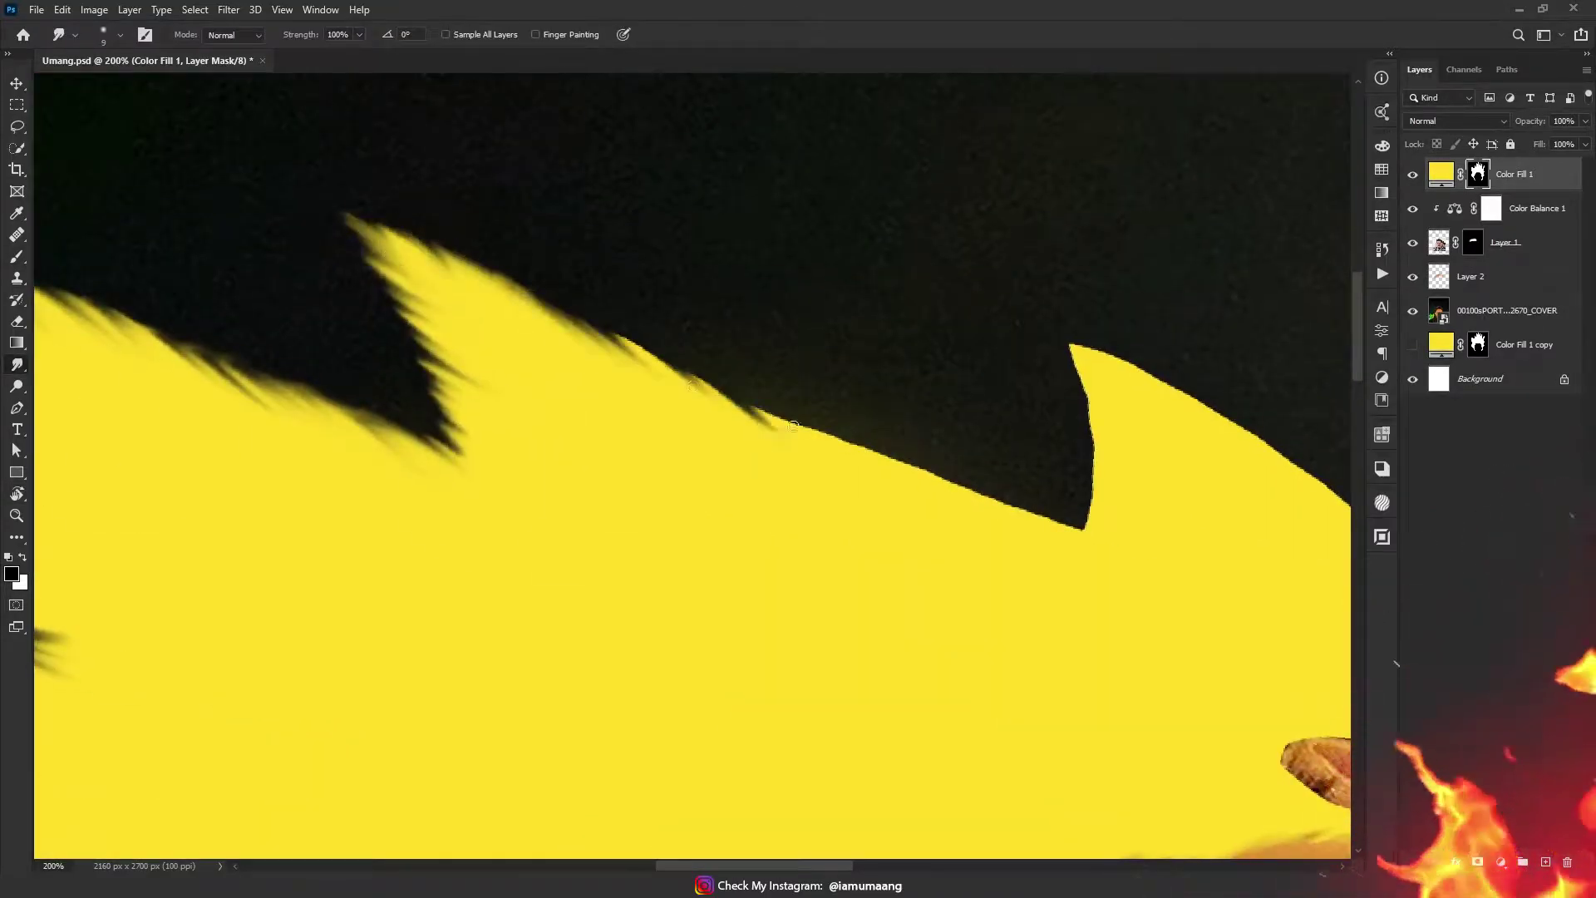
{"action": "scroll", "coordinate": [1112, 555], "scroll_direction": "down", "scroll_amount": 3}
{"action": "scroll", "coordinate": [1112, 555], "scroll_direction": "right", "scroll_amount": 3}
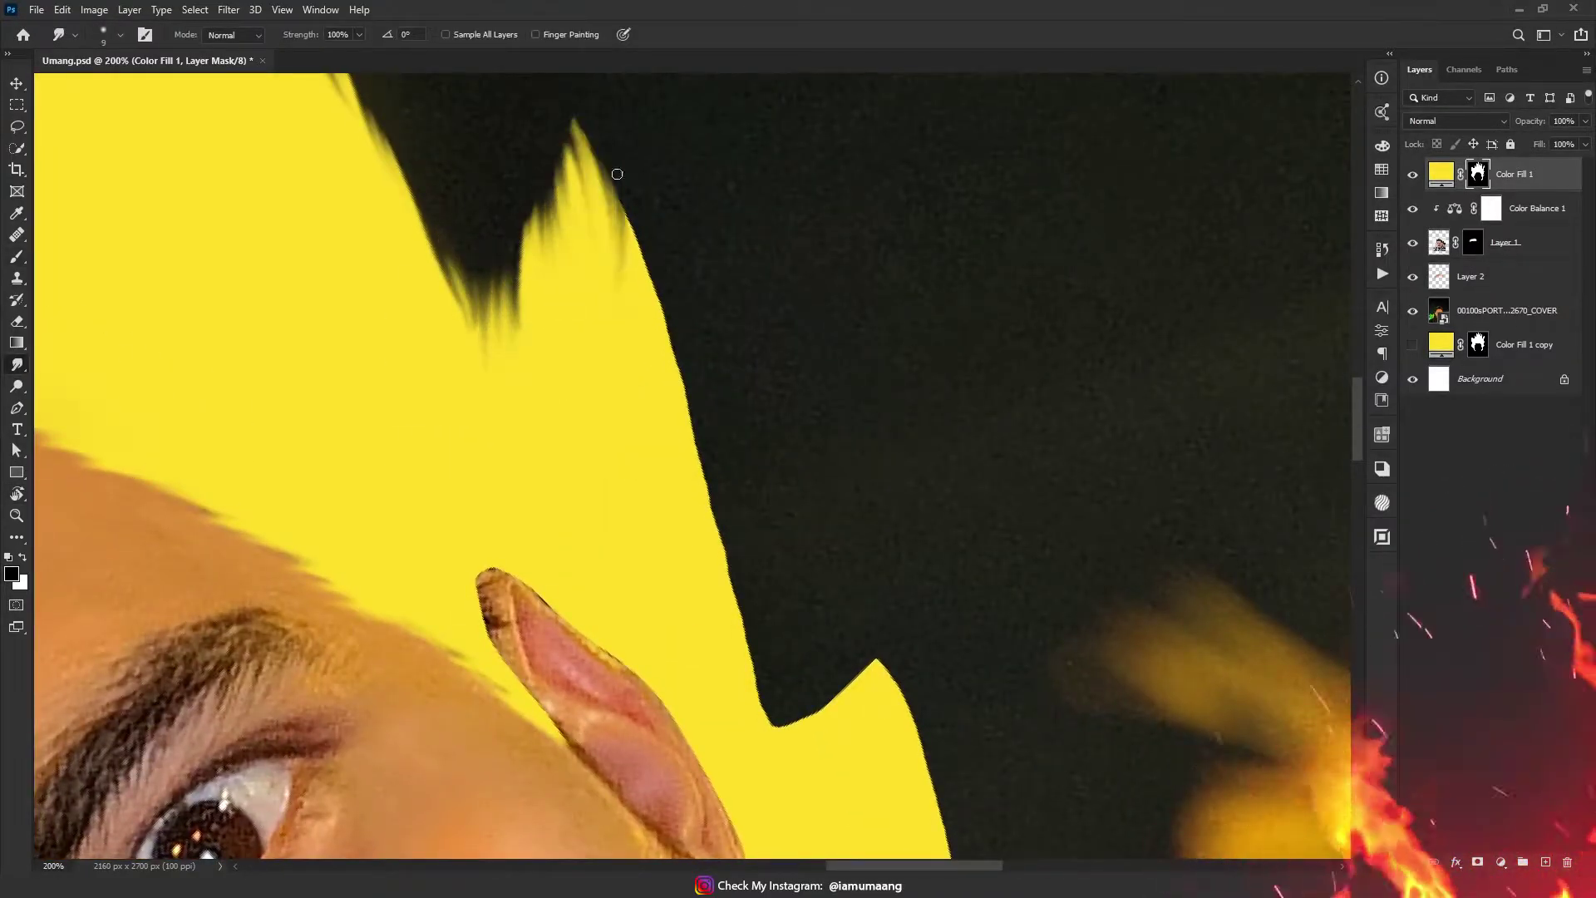
{"action": "scroll", "coordinate": [733, 701], "scroll_direction": "down", "scroll_amount": 3}
{"action": "scroll", "coordinate": [733, 702], "scroll_direction": "right", "scroll_amount": 1}
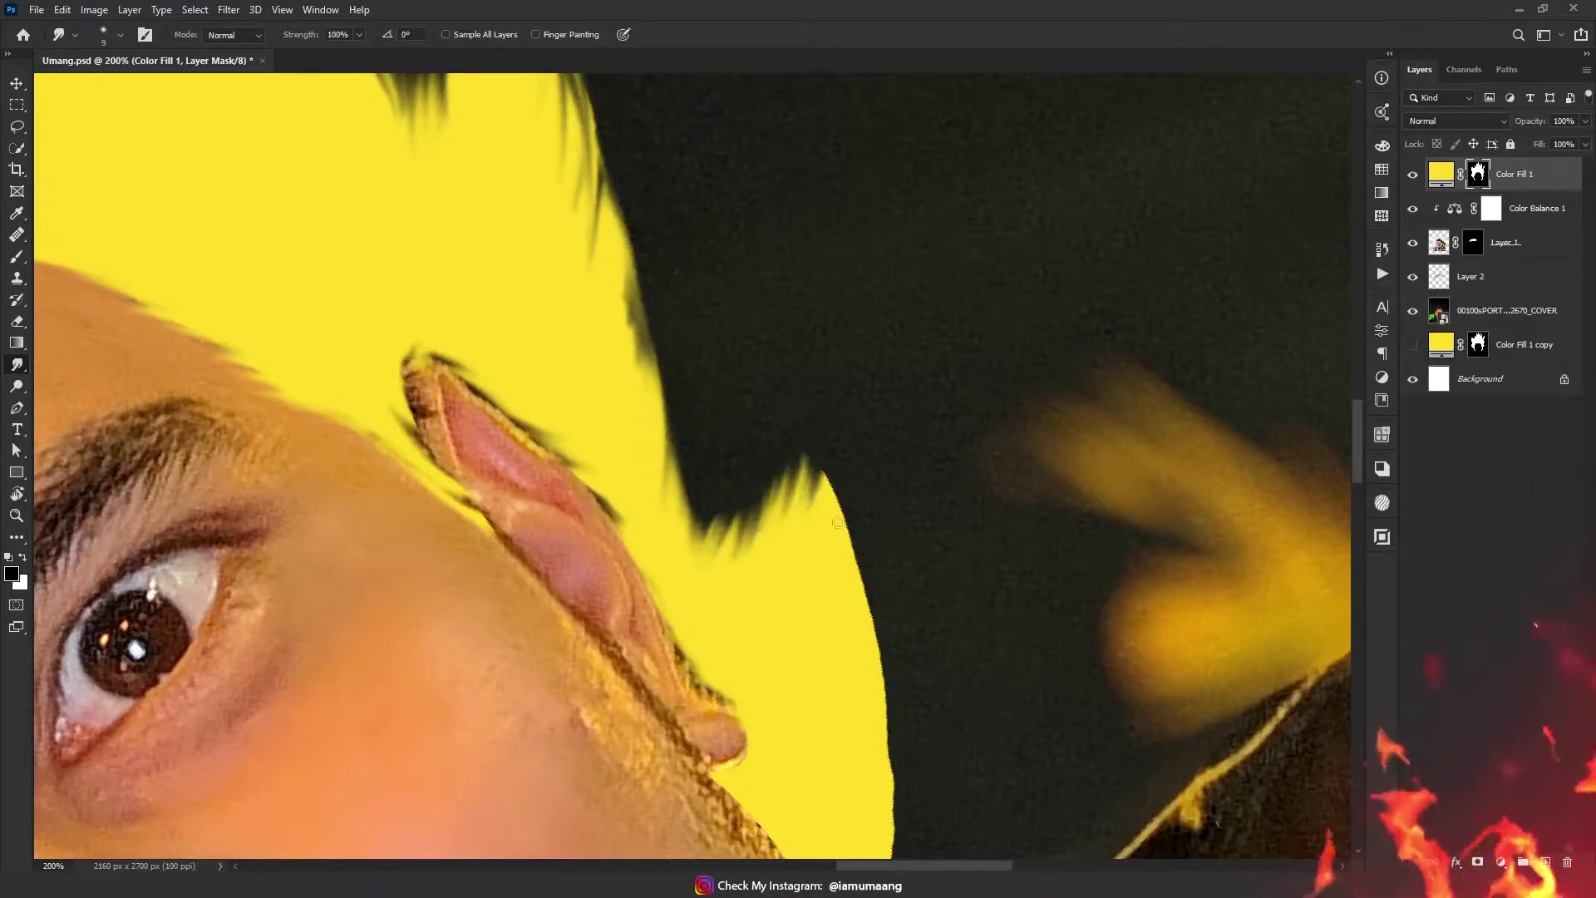
{"action": "scroll", "coordinate": [838, 522], "scroll_direction": "down", "scroll_amount": 6}
{"action": "scroll", "coordinate": [838, 522], "scroll_direction": "right", "scroll_amount": 1}
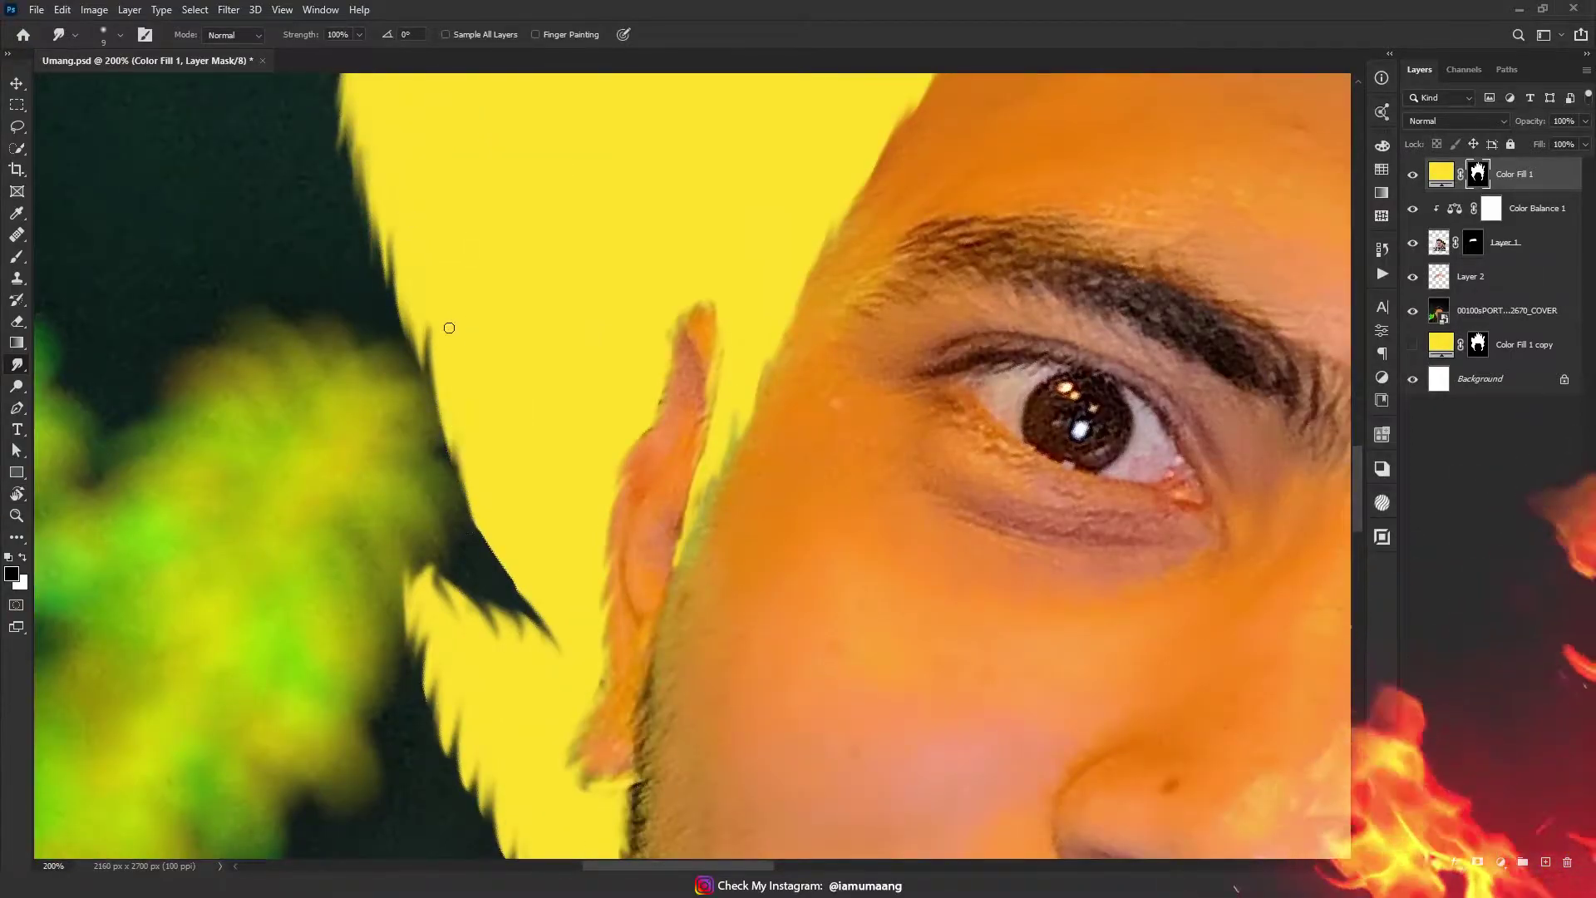
{"action": "scroll", "coordinate": [522, 392], "scroll_direction": "up", "scroll_amount": 5}
{"action": "left_click_drag", "start_coordinate": [533, 221], "coordinate": [397, 576]}
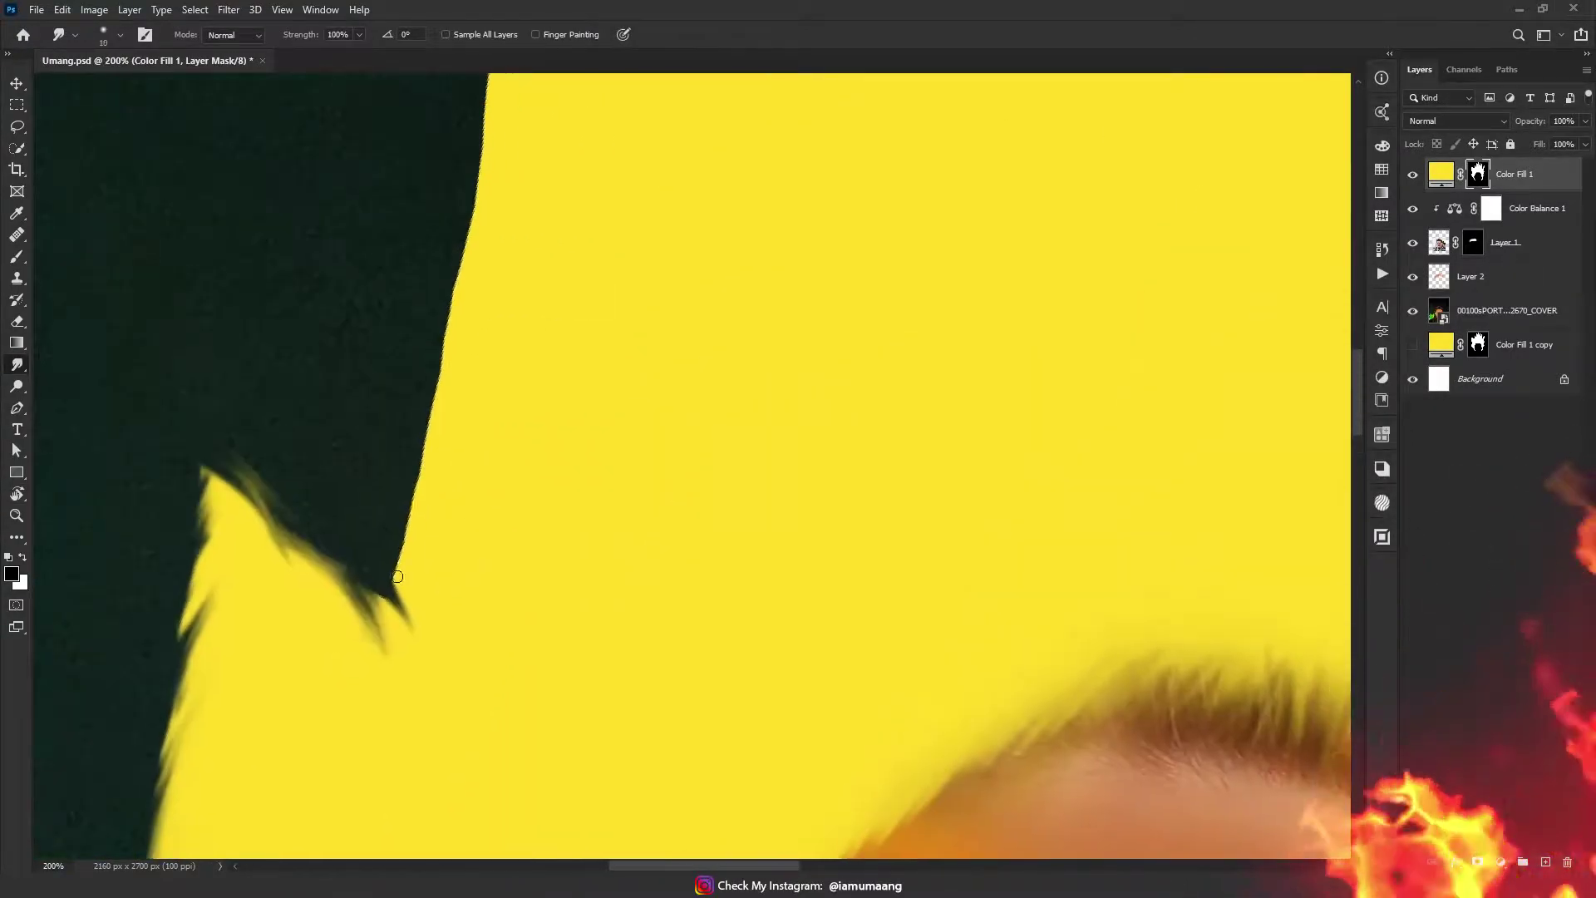
{"action": "scroll", "coordinate": [500, 254], "scroll_direction": "up", "scroll_amount": 5}
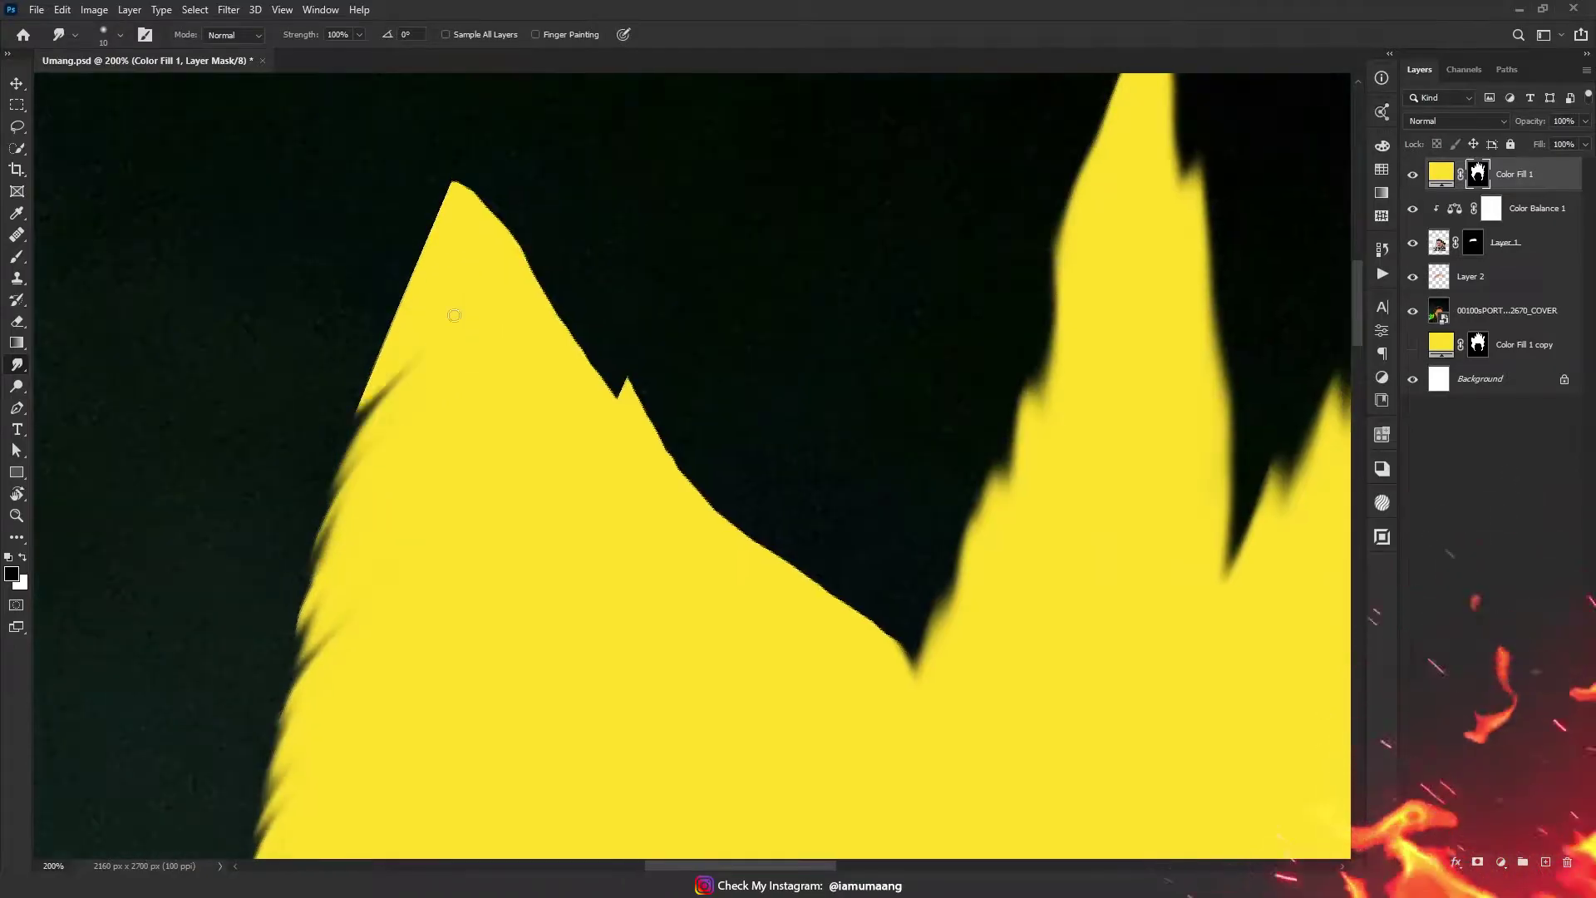
{"action": "scroll", "coordinate": [691, 495], "scroll_direction": "down", "scroll_amount": 2}
{"action": "scroll", "coordinate": [699, 507], "scroll_direction": "right", "scroll_amount": 2}
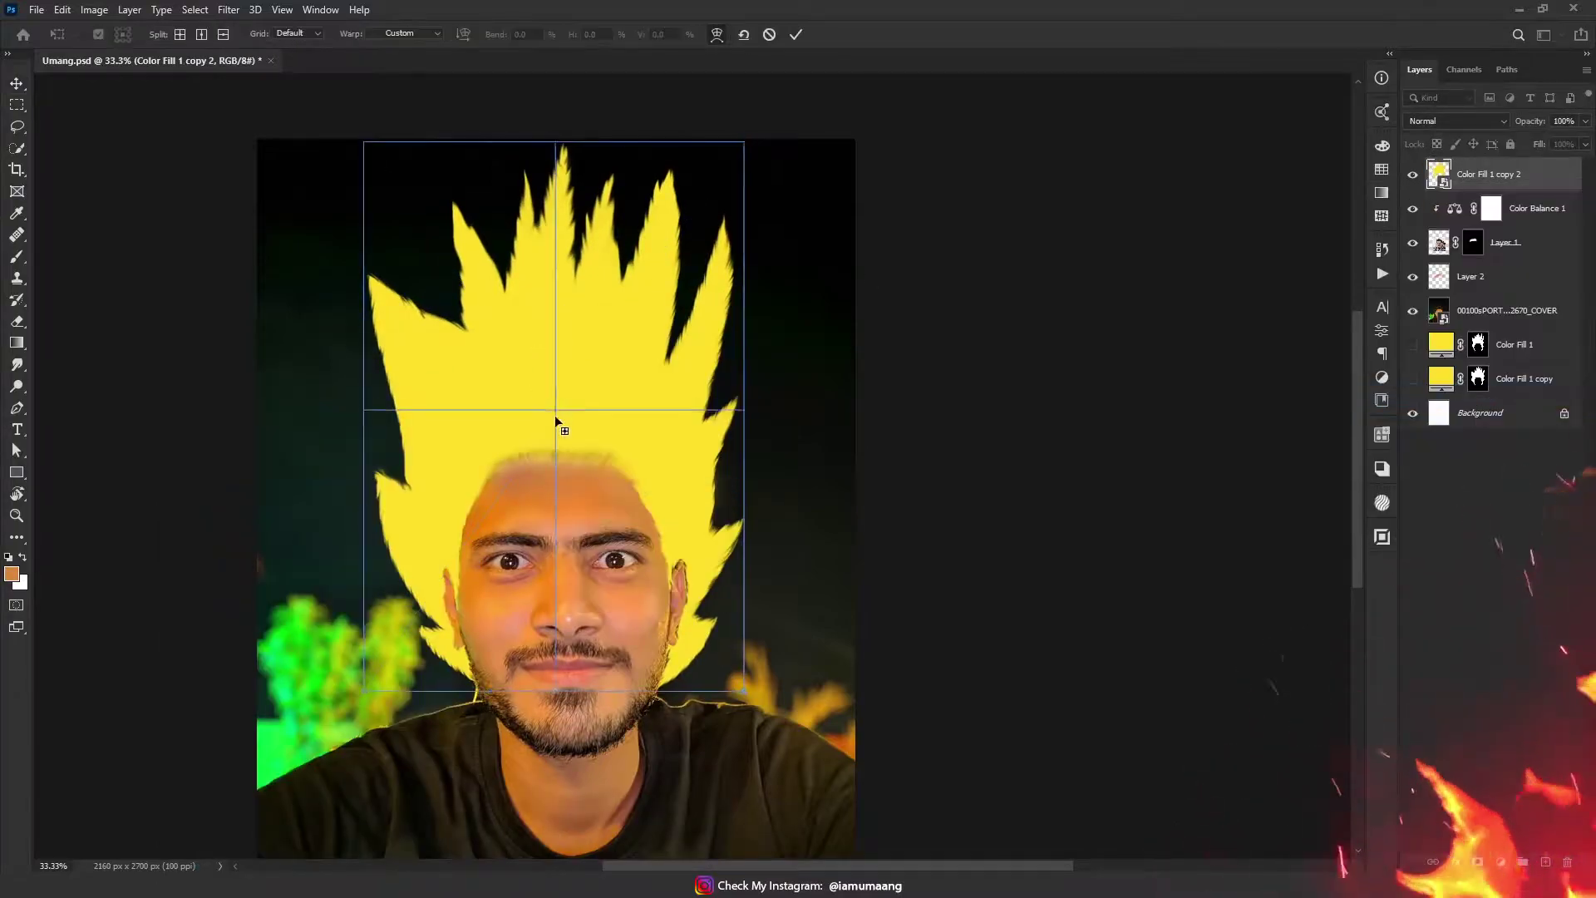
Commit the warp on the copied hair shape and zoom out
{"action": "key", "text": "Return"}
{"action": "key", "text": "ctrl+minus"}
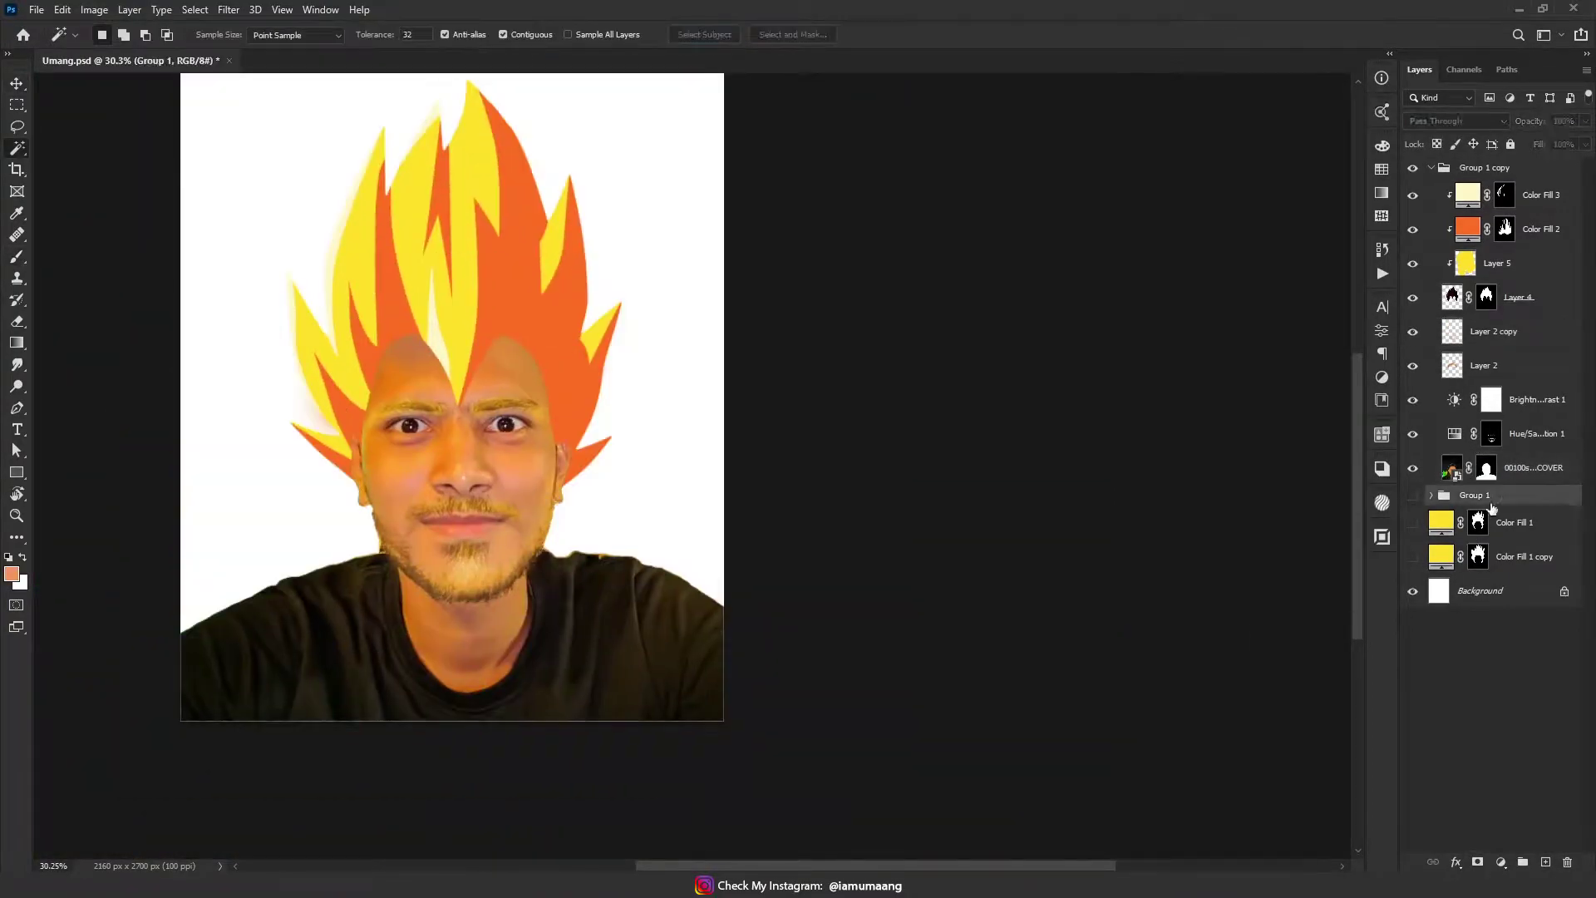
Position the space background image behind the portrait
{"action": "left_click_drag", "start_coordinate": [760, 521], "coordinate": [719, 254]}
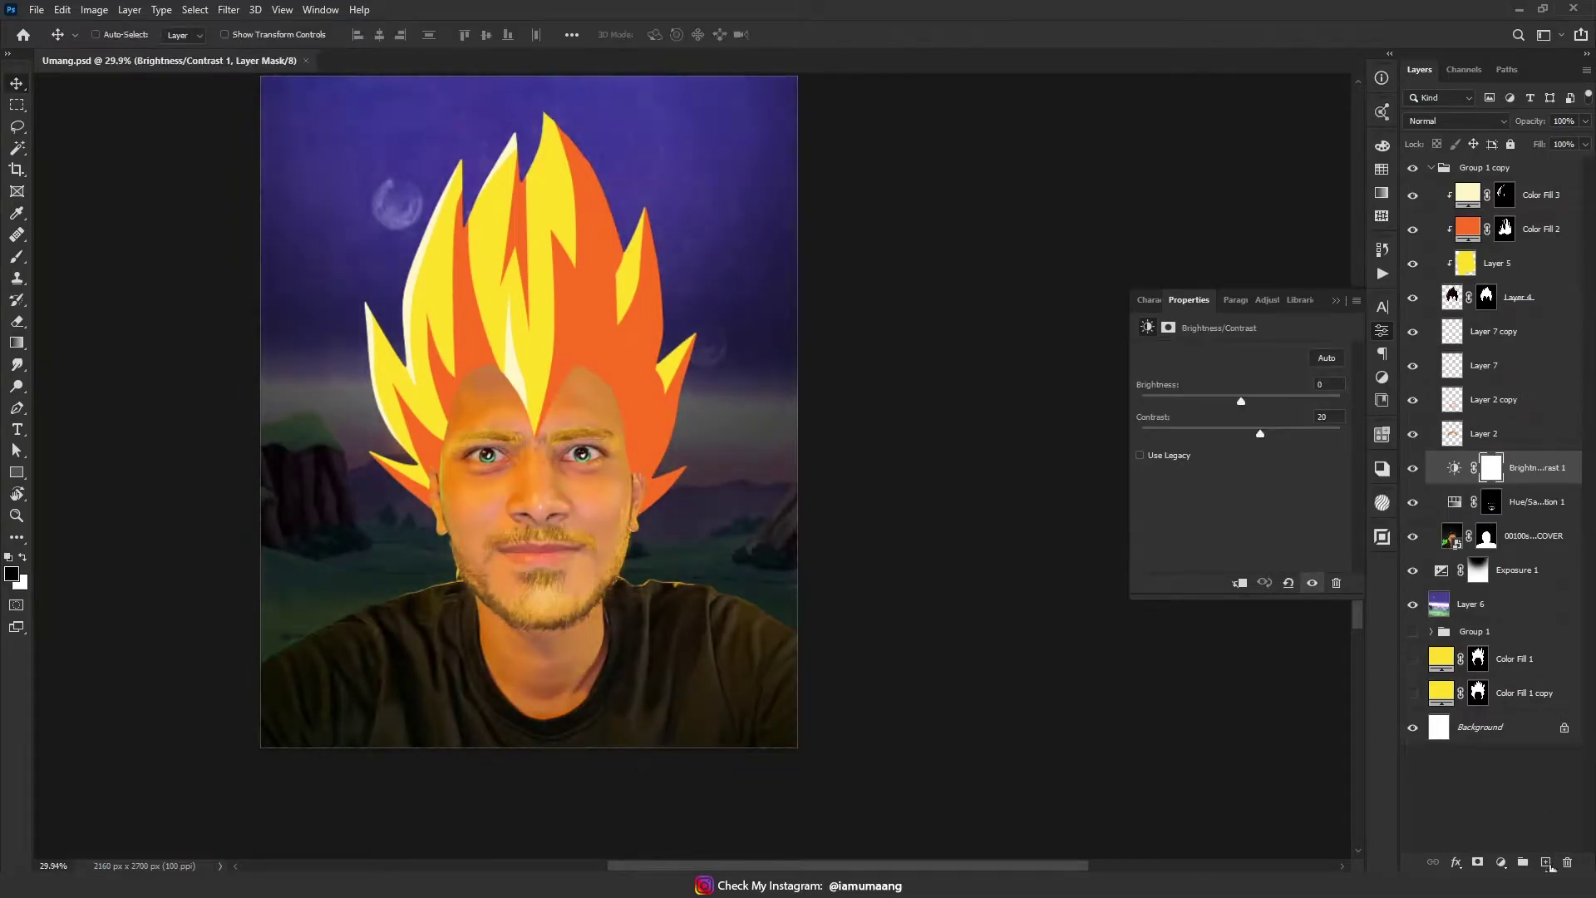
Paint a soft glow above the hair on Layer 2
{"action": "left_click", "coordinate": [1463, 433]}
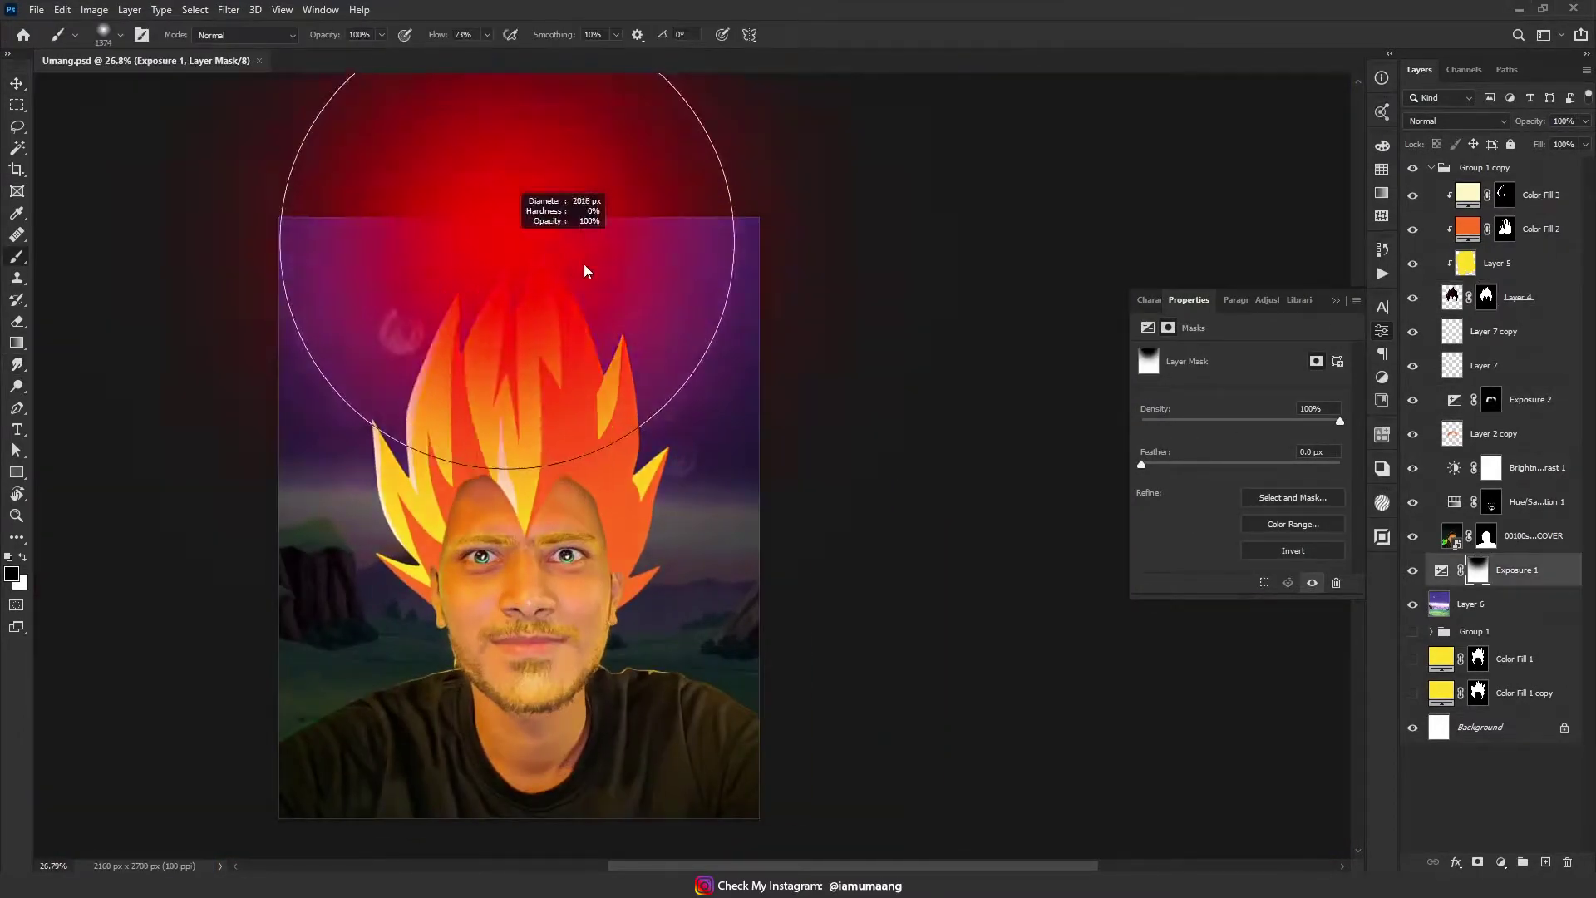
{"action": "left_click", "coordinate": [516, 252]}
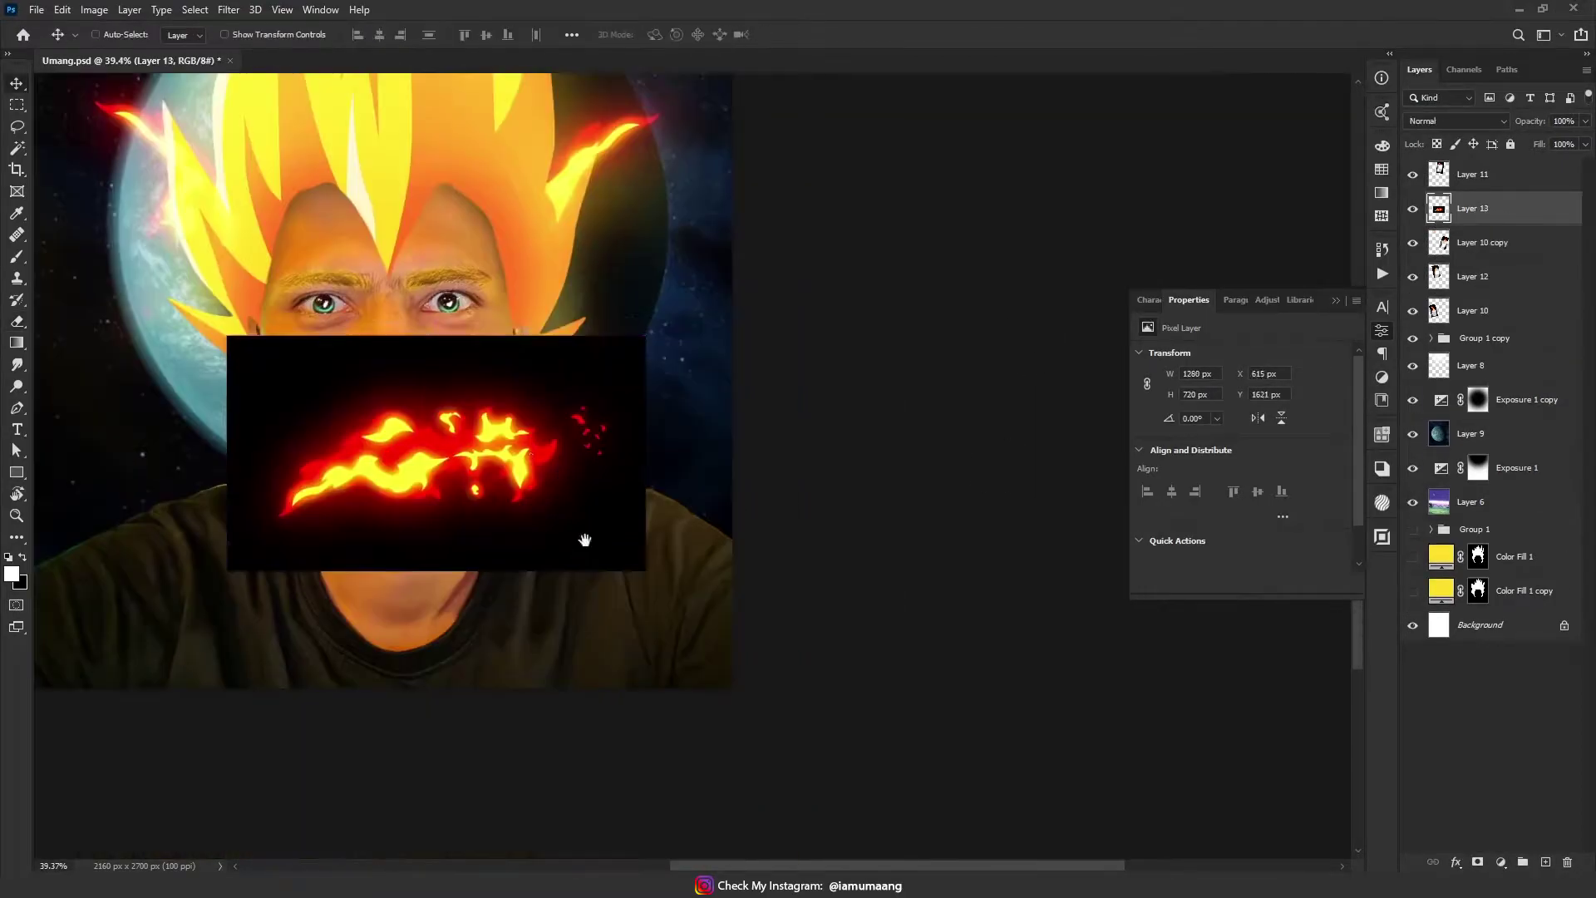
Start warping a flame layer to curve along a hair spike
{"action": "left_click", "coordinate": [623, 629]}
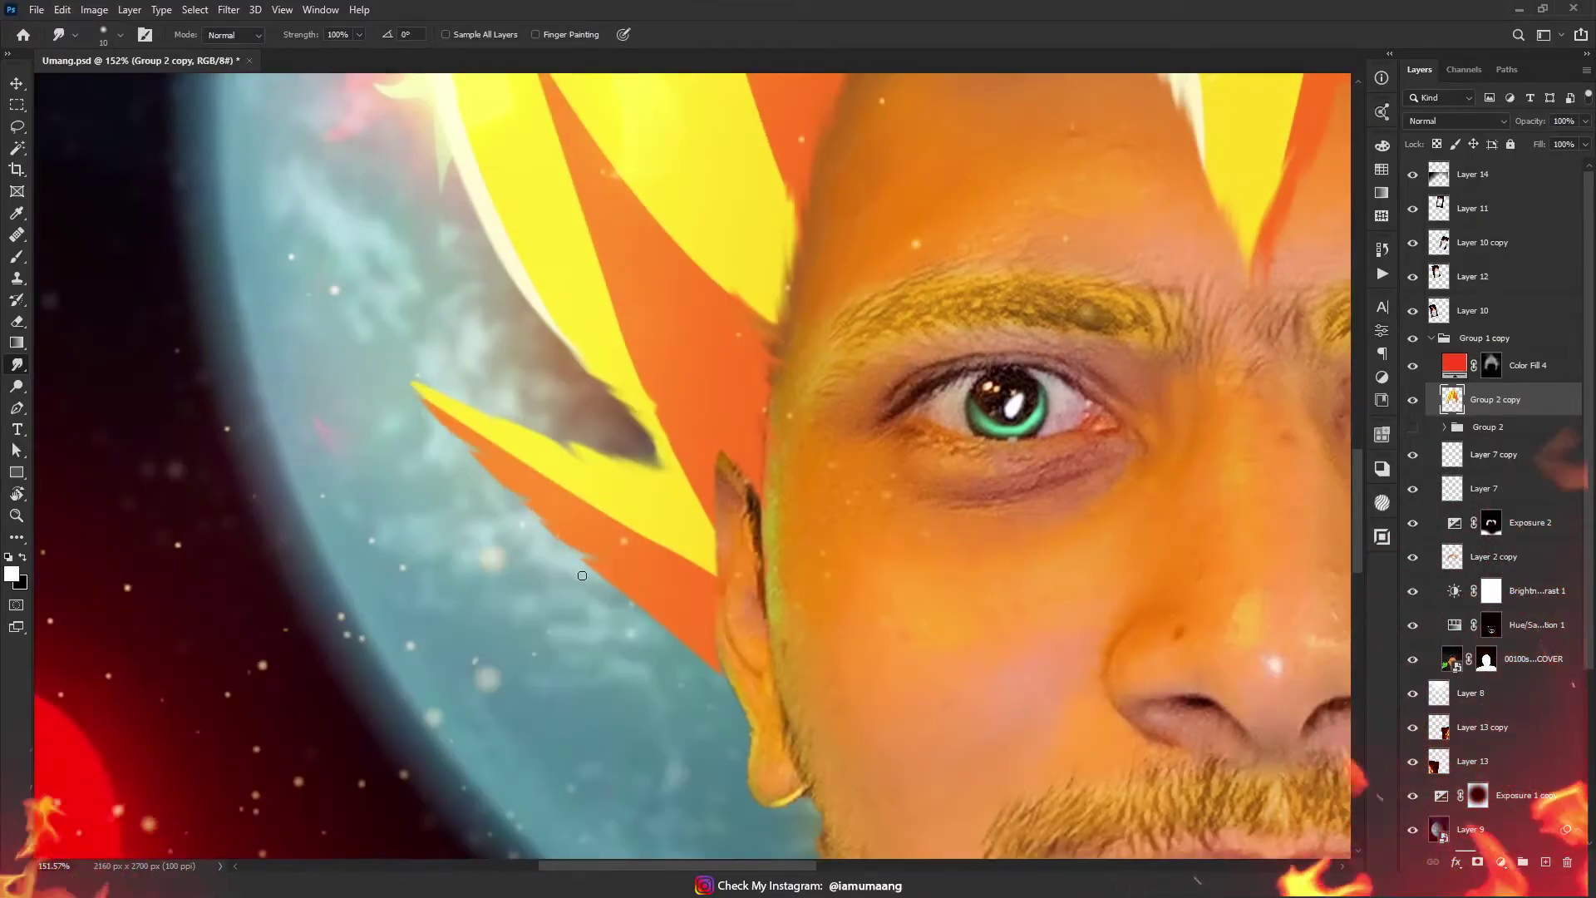
Smudge the outer hair spikes on Group 2 copy with an enlarged Smudge brush
{"action": "scroll", "coordinate": [600, 708], "scroll_direction": "down", "scroll_amount": 5}
{"action": "scroll", "coordinate": [699, 266], "scroll_direction": "up", "scroll_amount": 4}
{"action": "key", "text": "bracketright"}
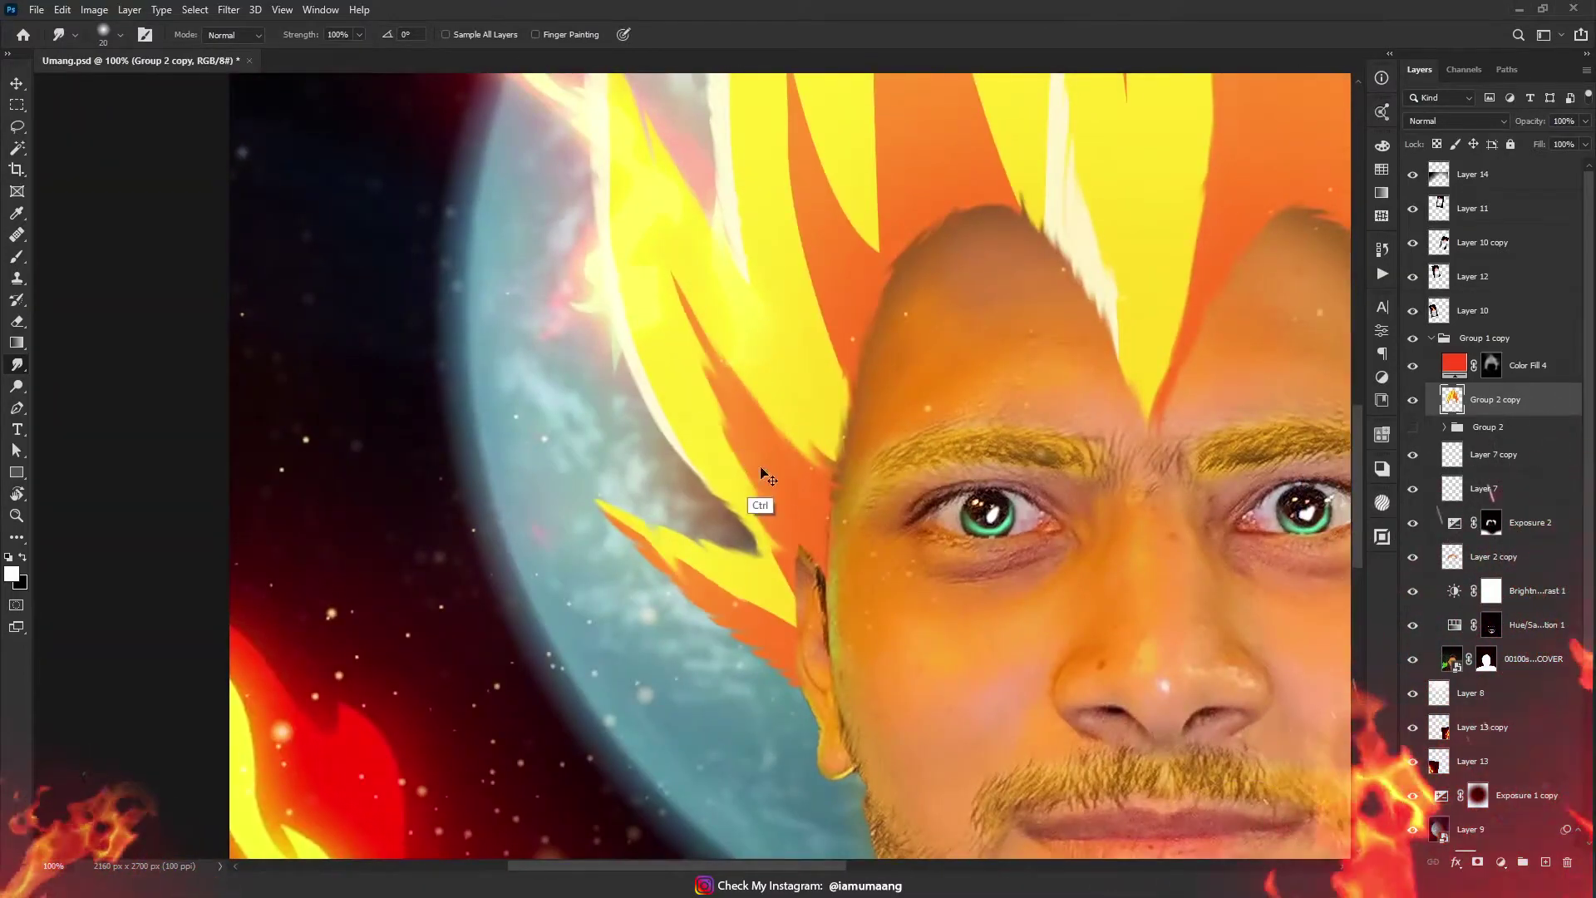
{"action": "scroll", "coordinate": [761, 474], "scroll_direction": "up", "scroll_amount": 3}
{"action": "left_click_drag", "start_coordinate": [857, 288], "coordinate": [795, 445]}
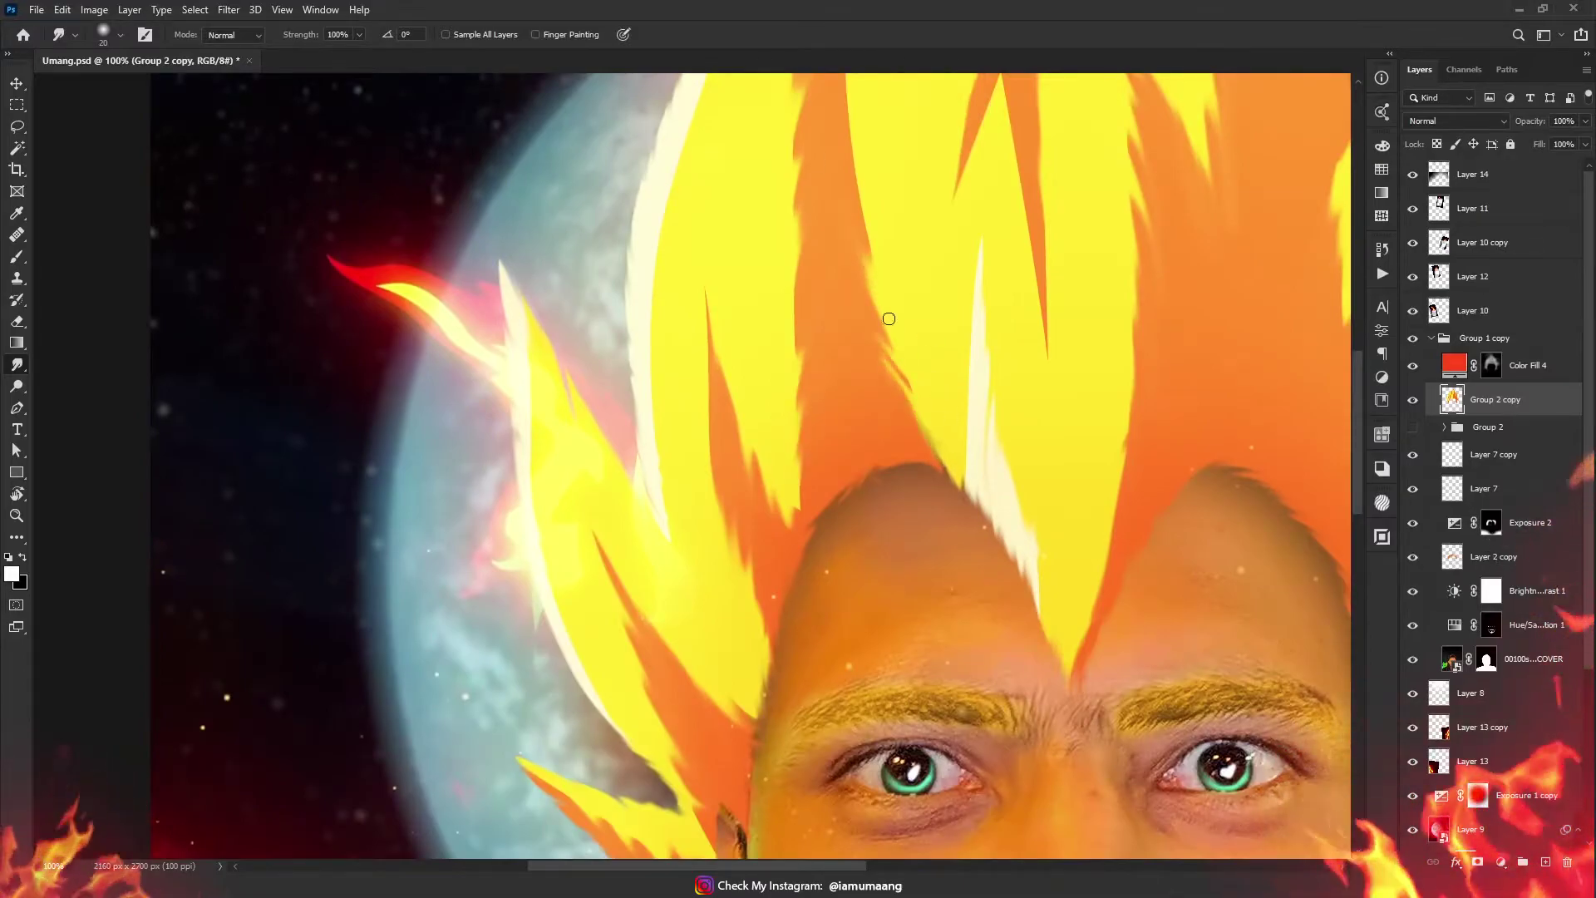
{"action": "key", "text": "ctrl+minus"}
{"action": "key", "text": "ctrl+minus"}
{"action": "key", "text": "ctrl+minus"}
{"action": "key", "text": "ctrl+minus"}
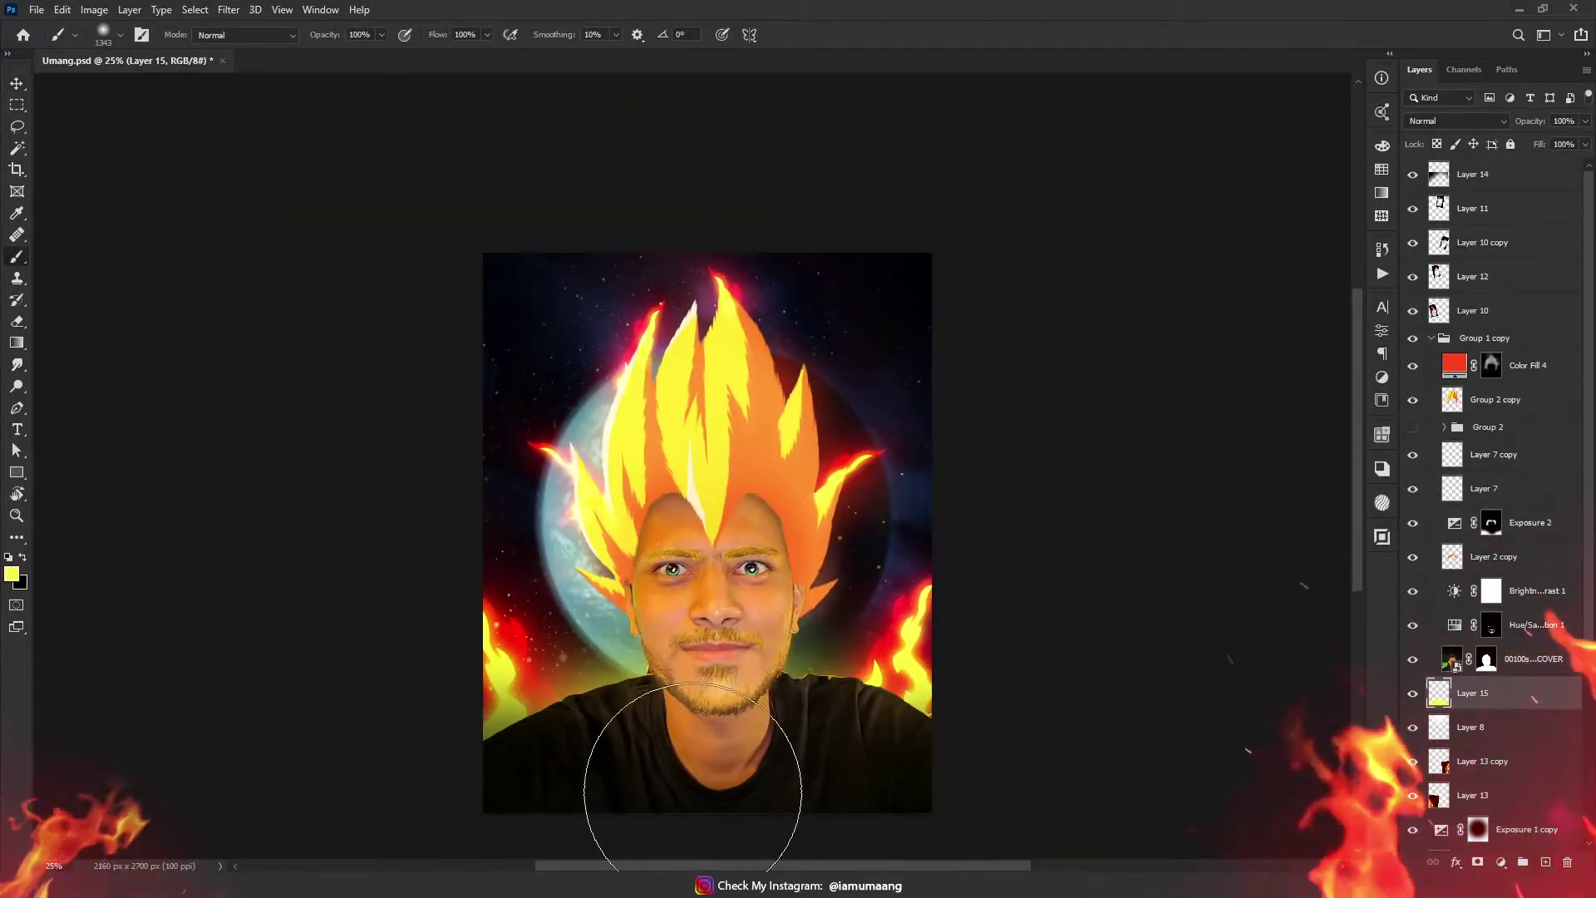
Add a new filled toning layer set to Soft Light blend mode
{"action": "key", "text": "ctrl+shift+n"}
{"action": "key", "text": "Return"}
{"action": "left_click", "coordinate": [1456, 121]}
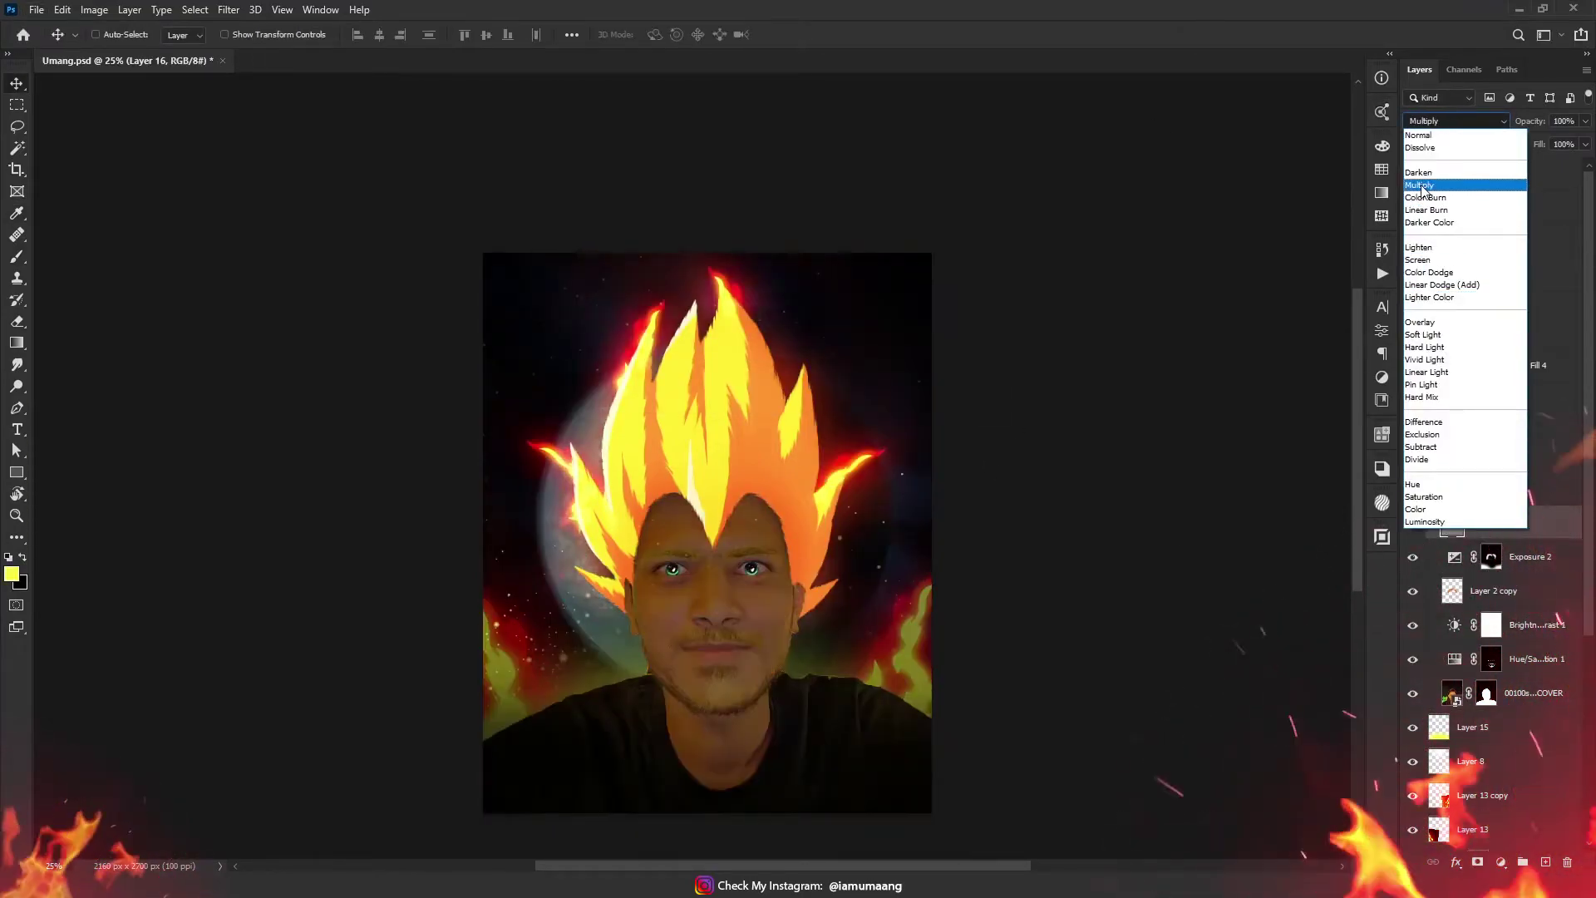
{"action": "left_click", "coordinate": [1431, 335]}
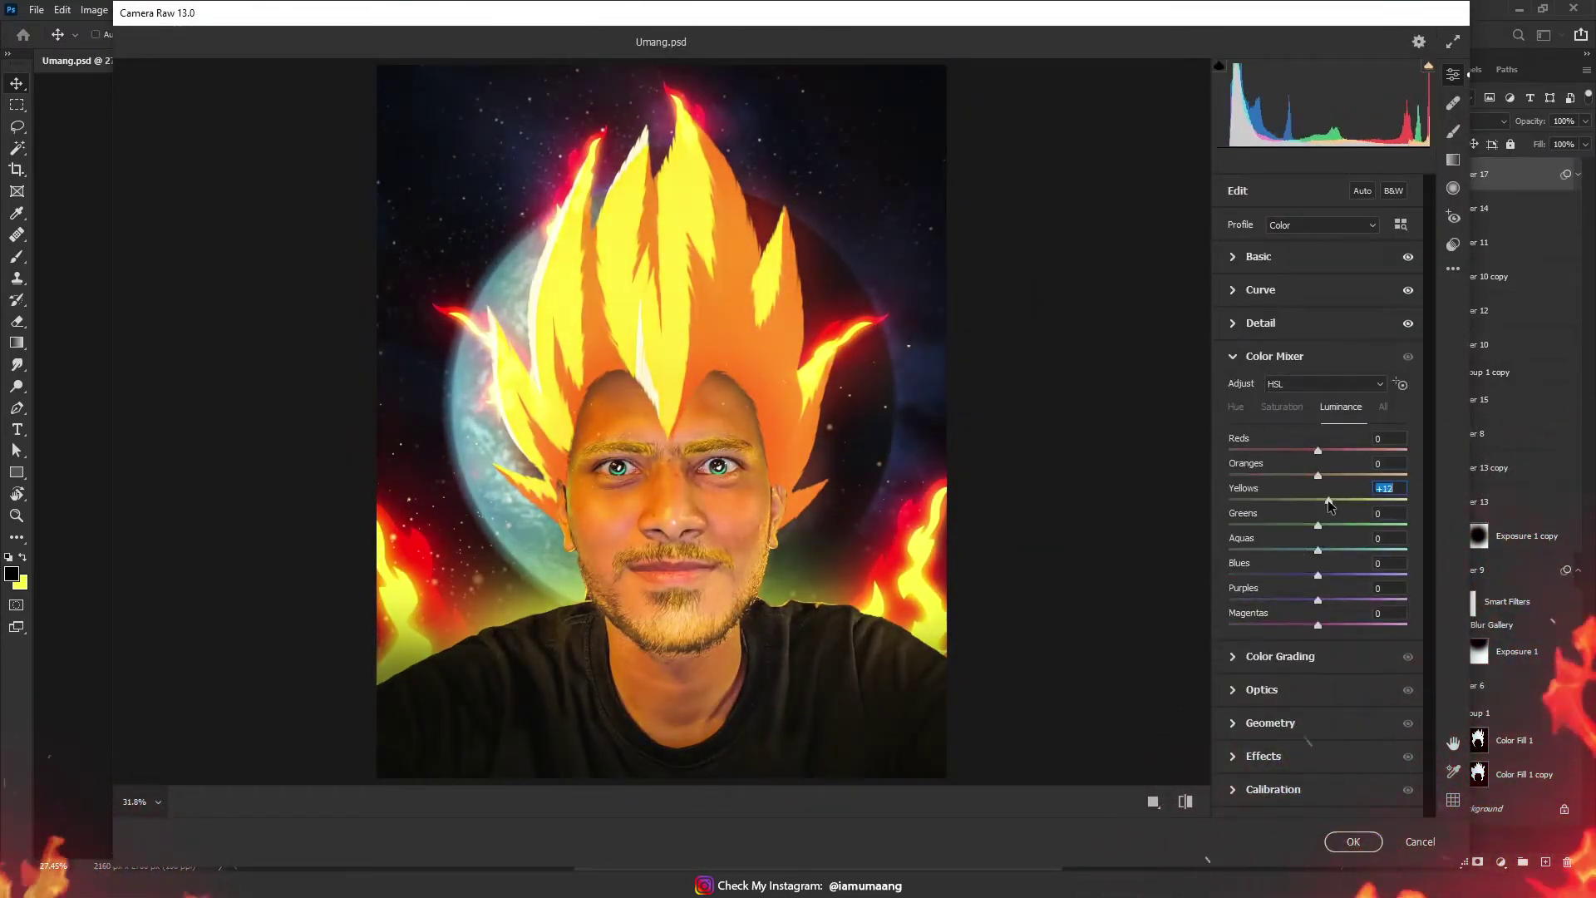
Apply the Camera Raw grade with Yellows luminance +12 to merged Layer 17
{"action": "left_click", "coordinate": [1353, 844]}
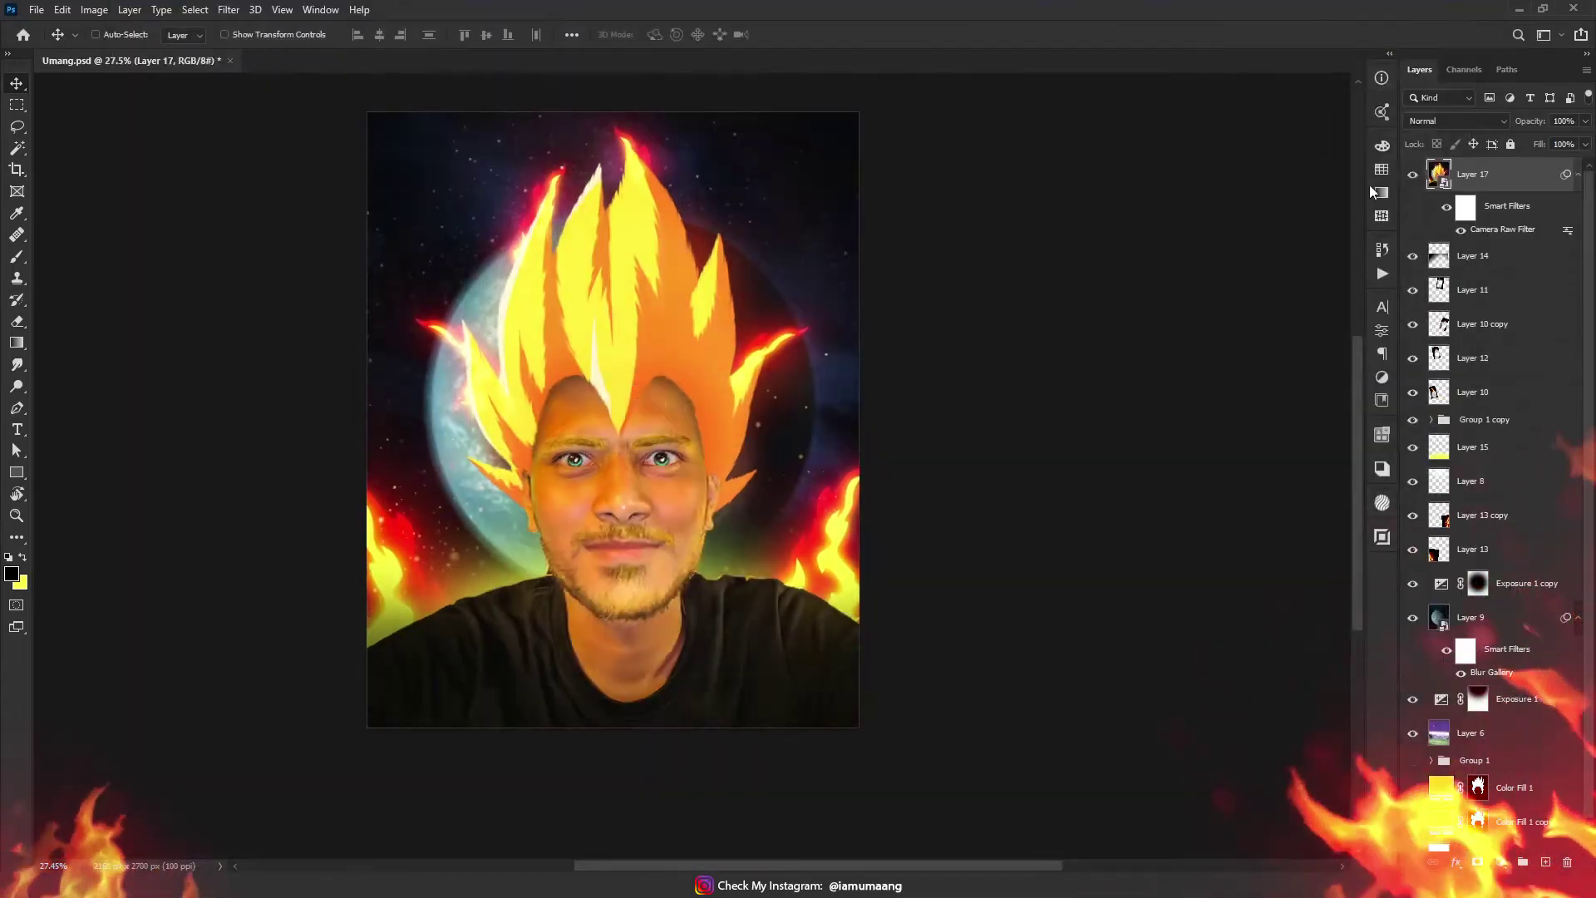